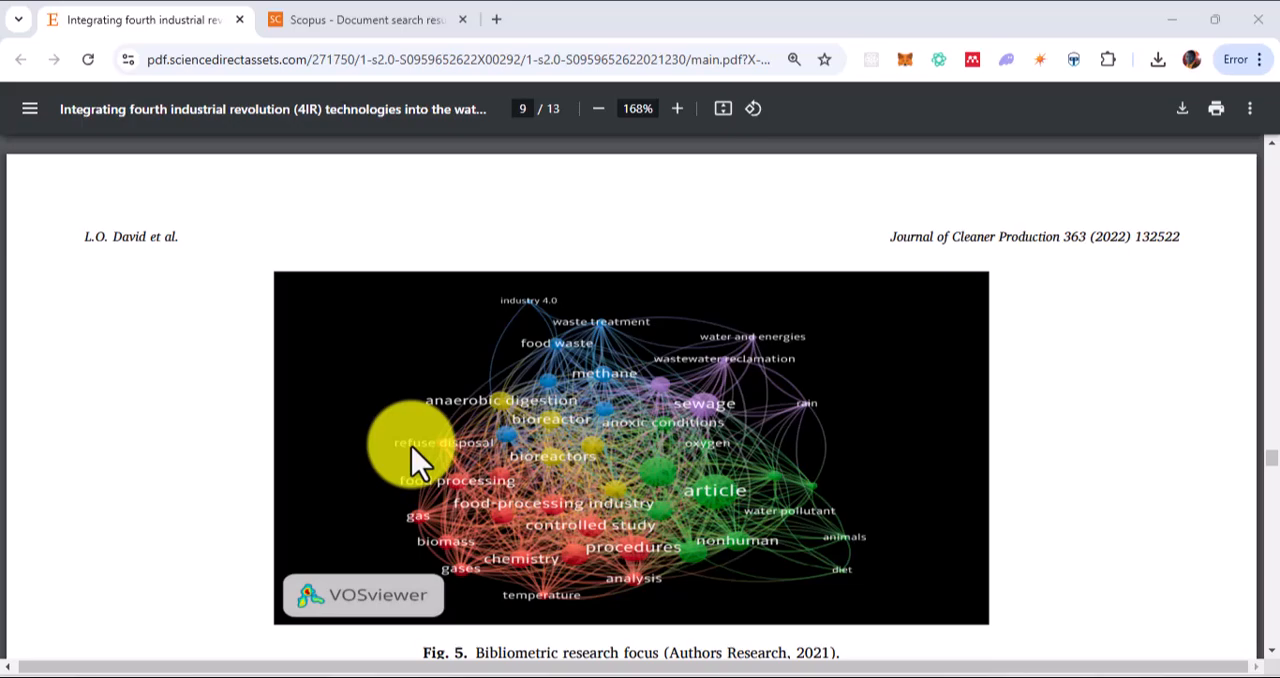
Examine the VOSviewer bibliometric keyword maps on page 9 of the paper
scroll(411, 446, "down", 7)
scroll(411, 446, "up", 4)
scroll(411, 446, "down", 8)
scroll(411, 446, "down", 2)
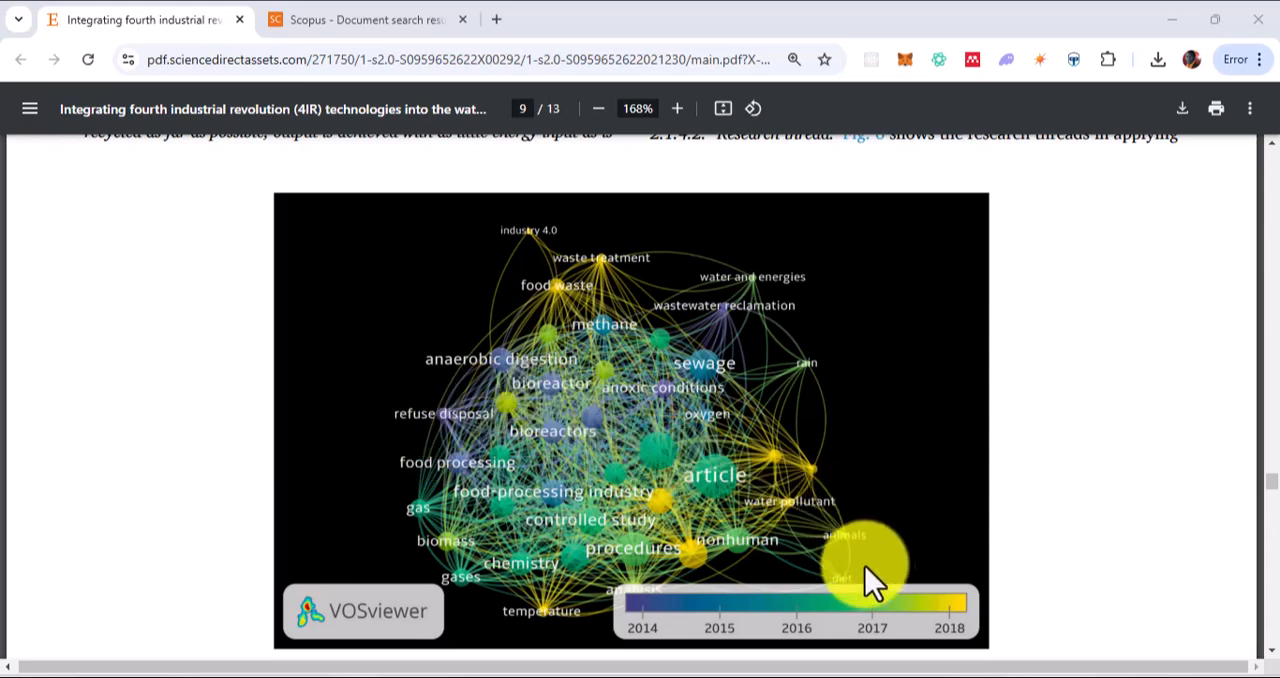
Switch to RStudio and write install.packages("bibliometrix") on line 3 of the untitled script
left_click(888, 677)
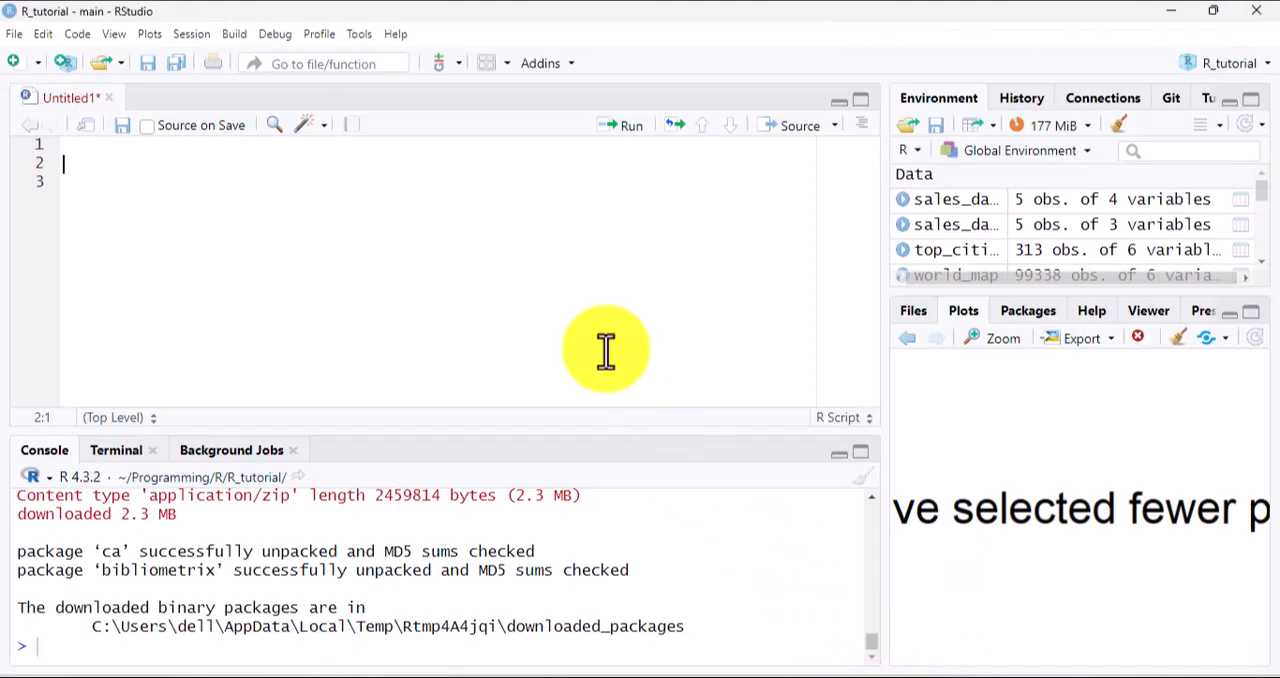
left_click(262, 213)
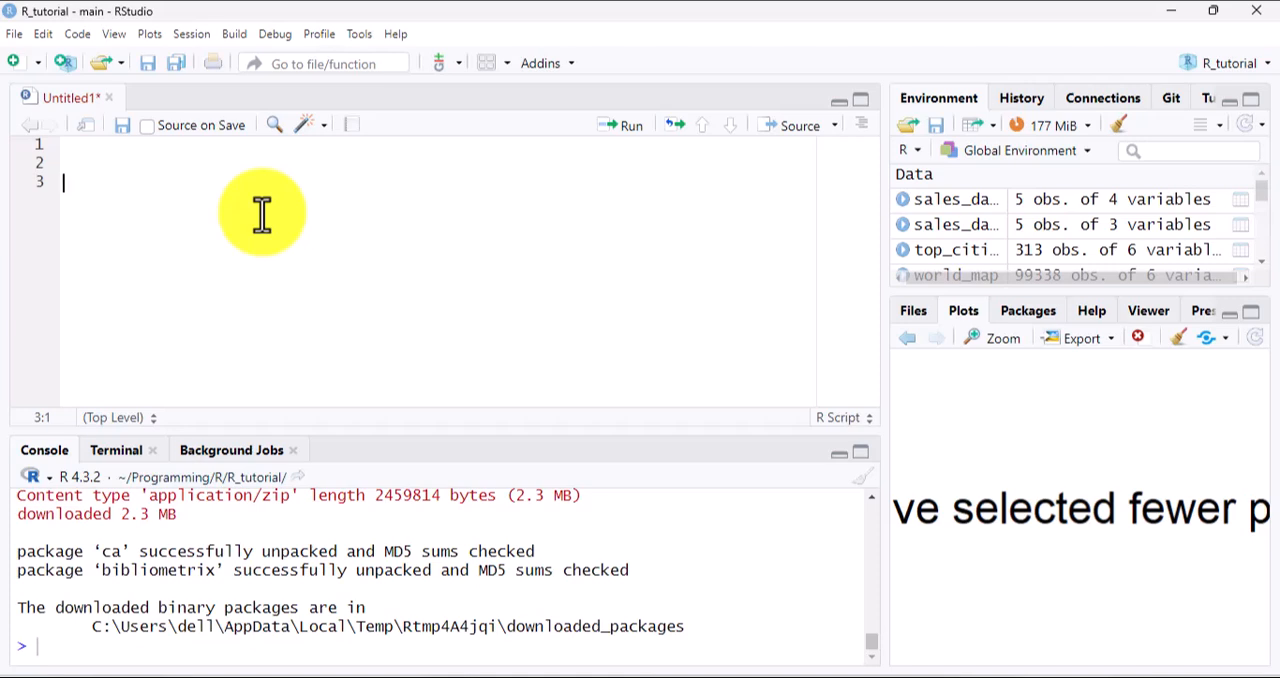
type("install")
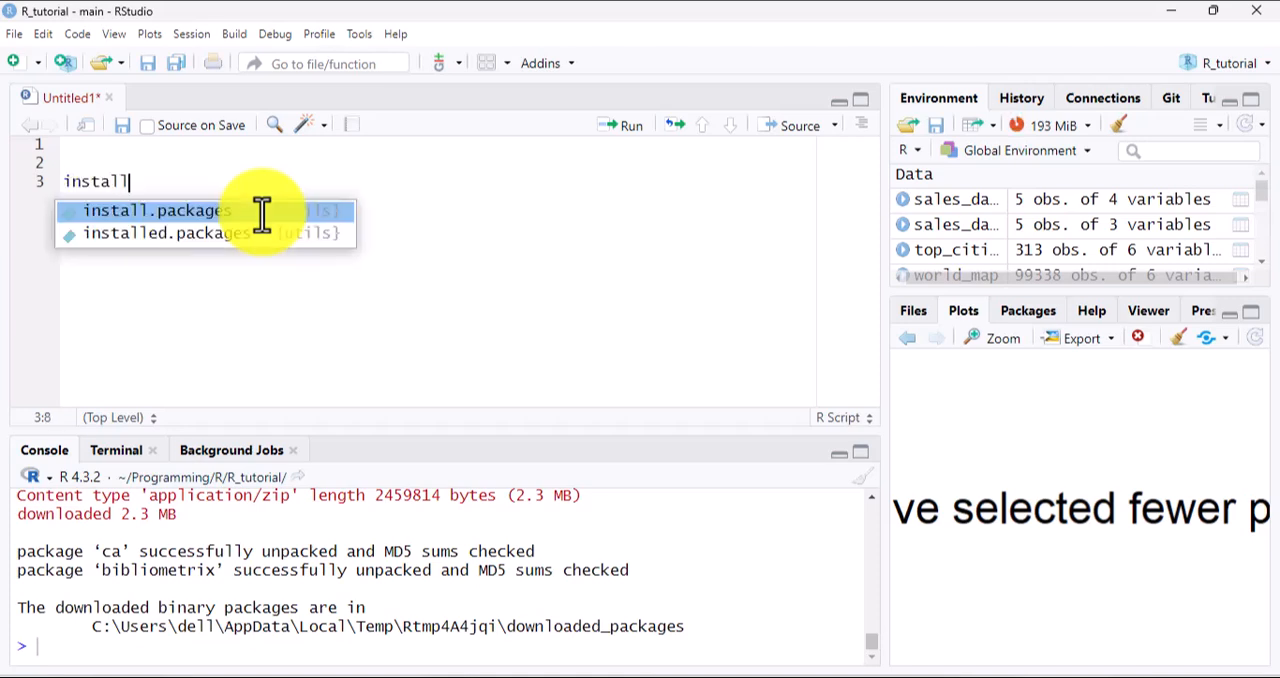
left_click(262, 211)
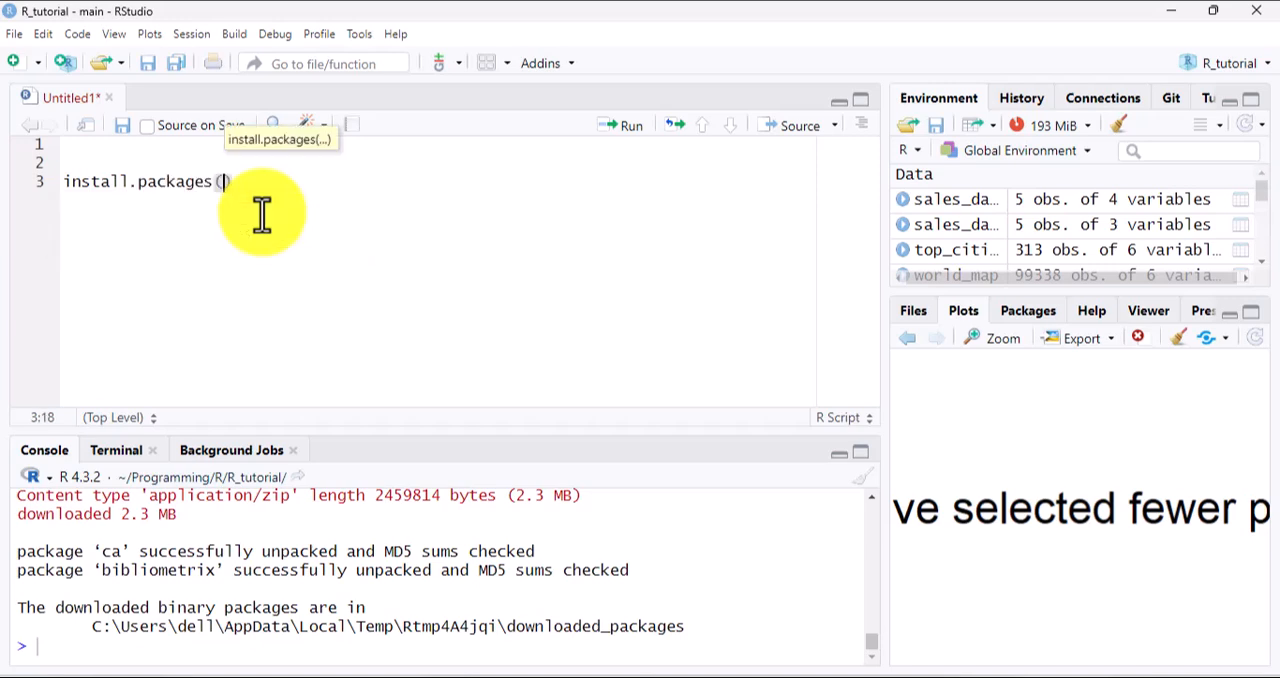
type("\"bibliometrix")
key("Right")
key("Right")
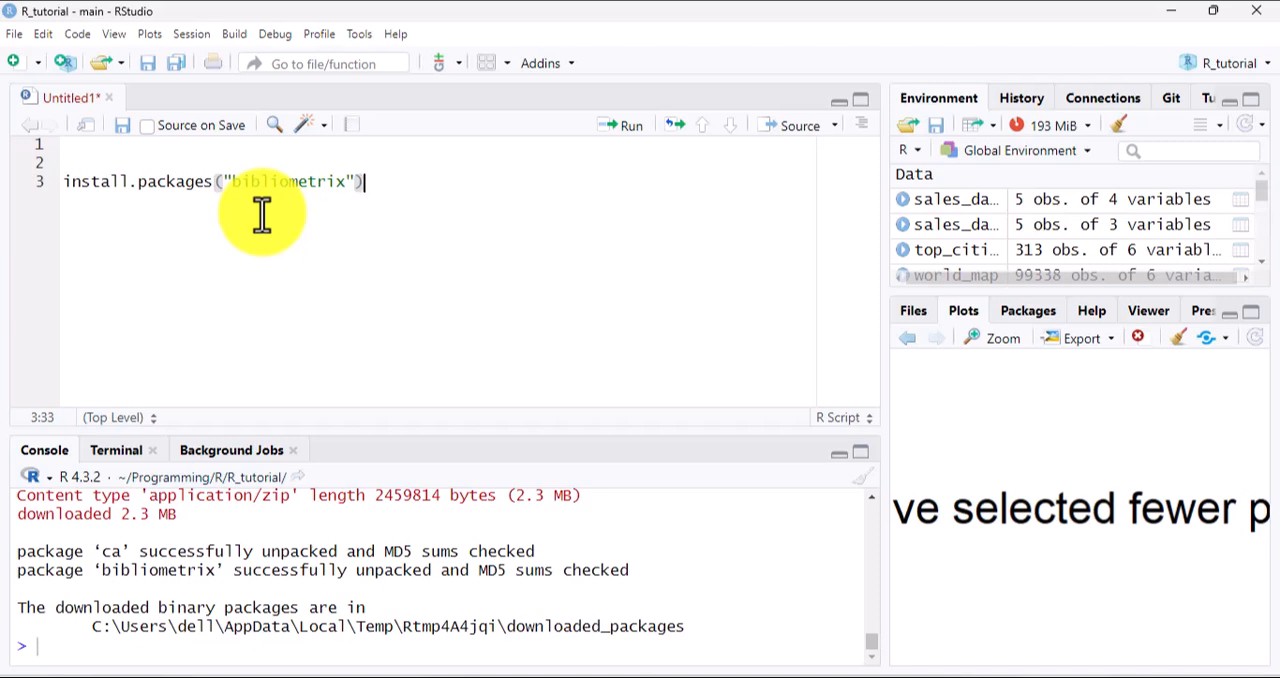
Add library(bibliometrix) on line 5 of the script, reusing the package name from the install line
key("Return")
key("Return")
type("libra")
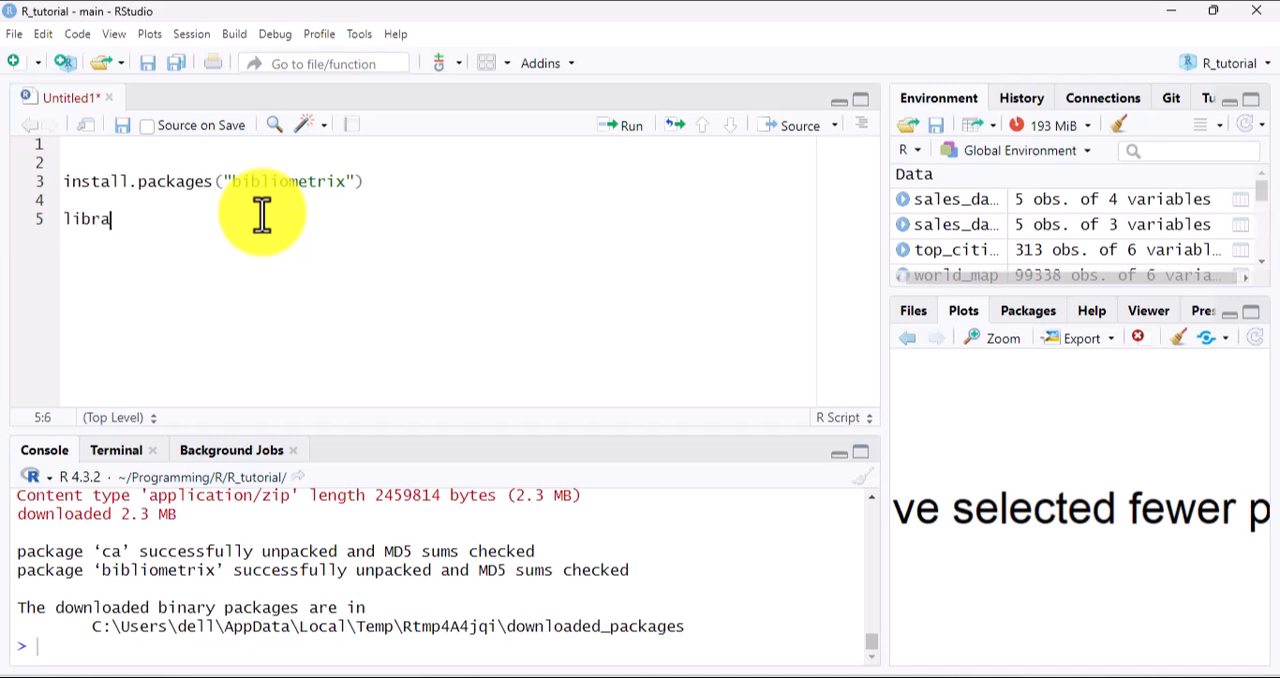
type("ry(")
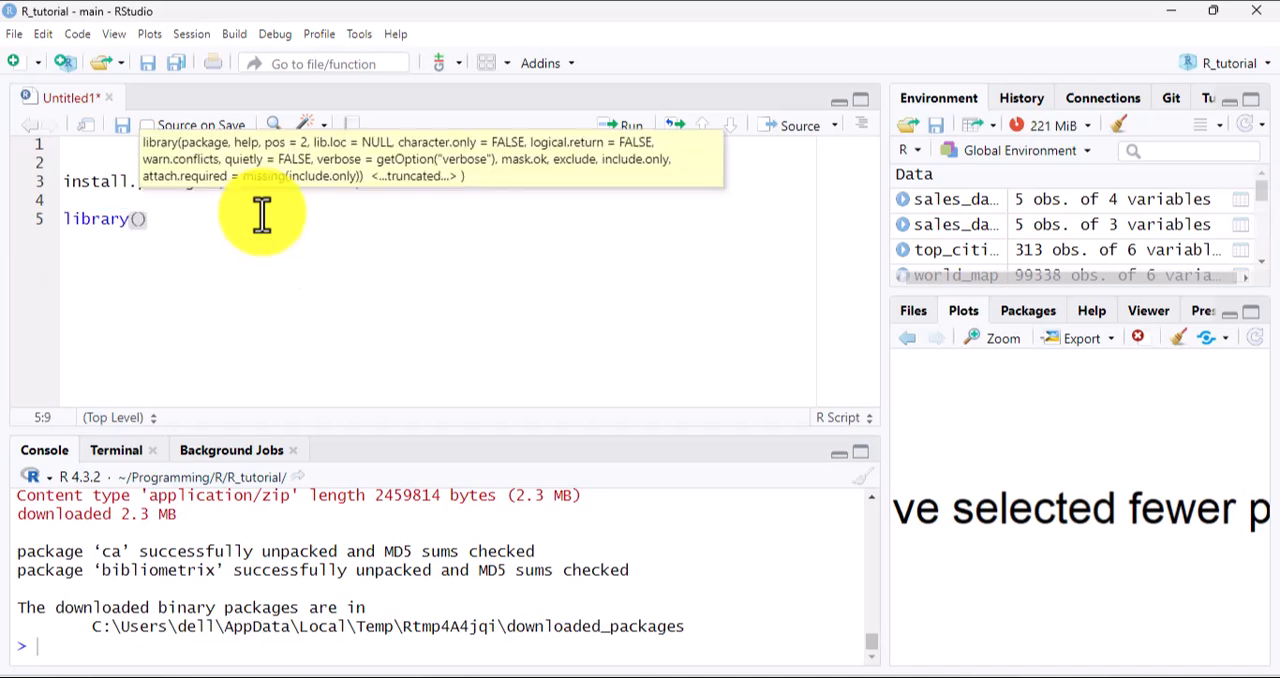
double_click(271, 183)
key("ctrl+c")
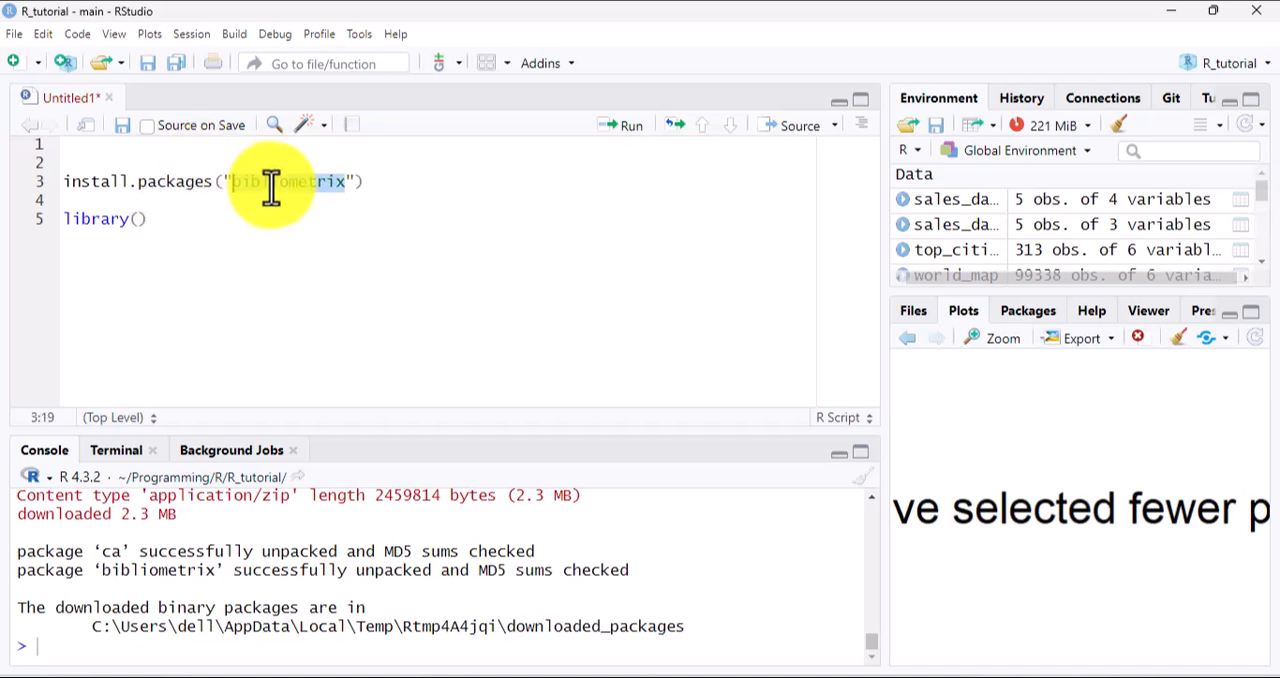
left_click(141, 220)
key("ctrl+v")
key("End")
Add a biblioshiny() call on line 7 of the script
key("Return")
key("Return")
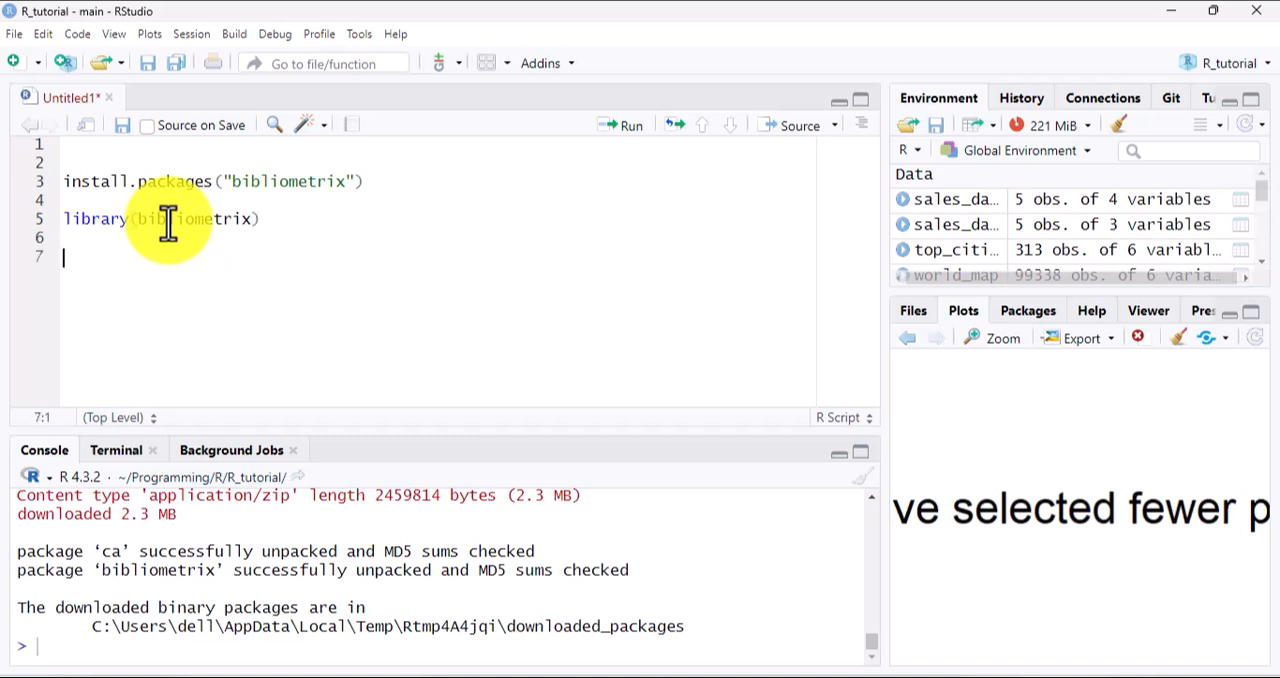
type("bib")
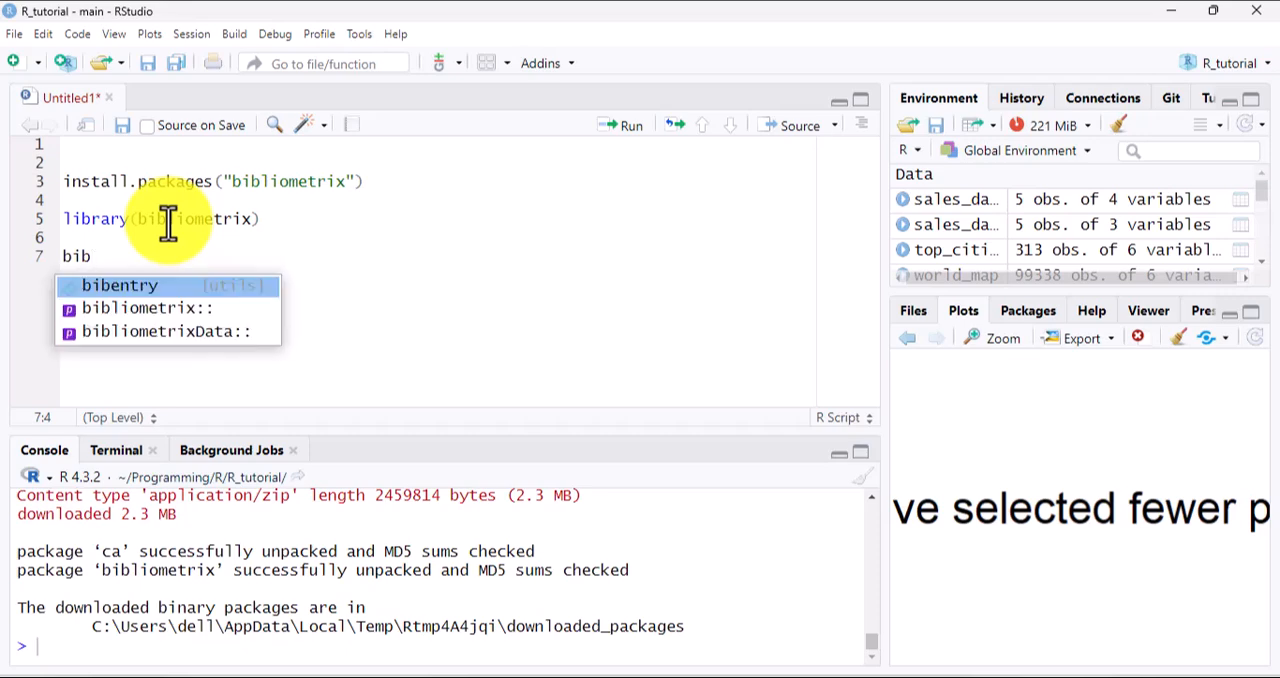
type("lioshiny")
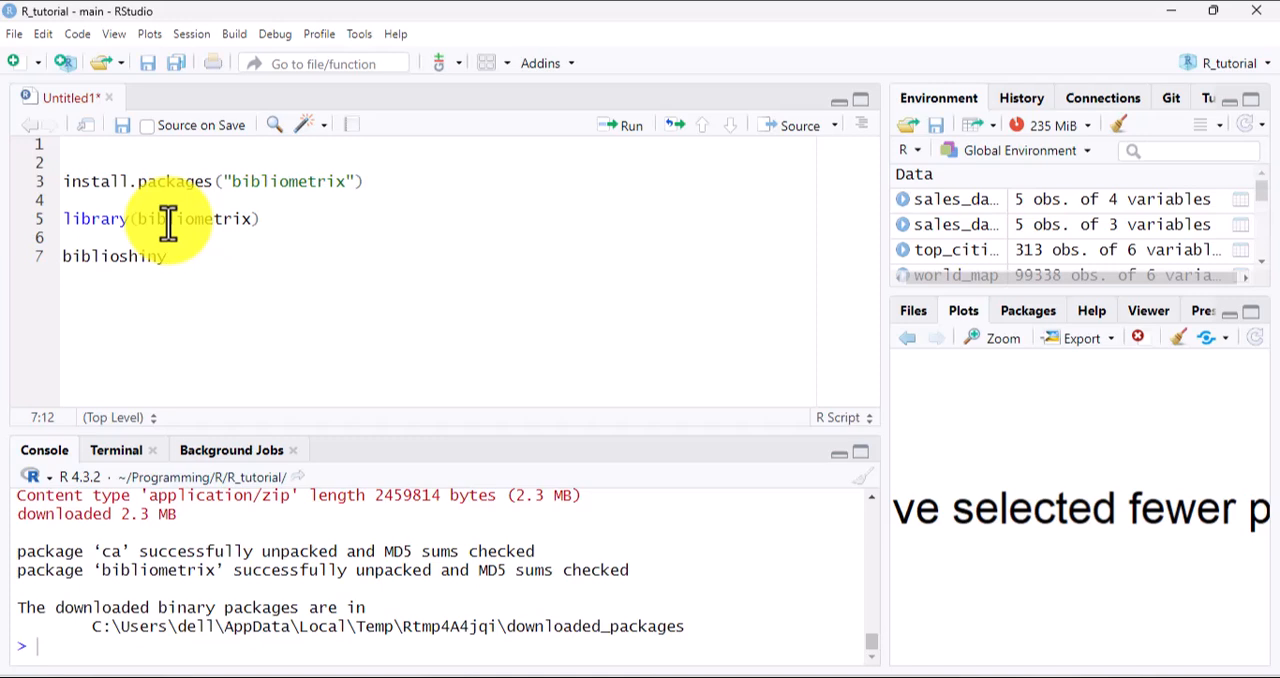
type("(")
Run the install.packages, library and biblioshiny() lines one after another to launch the Biblioshiny app
left_click(168, 219)
left_click(313, 180)
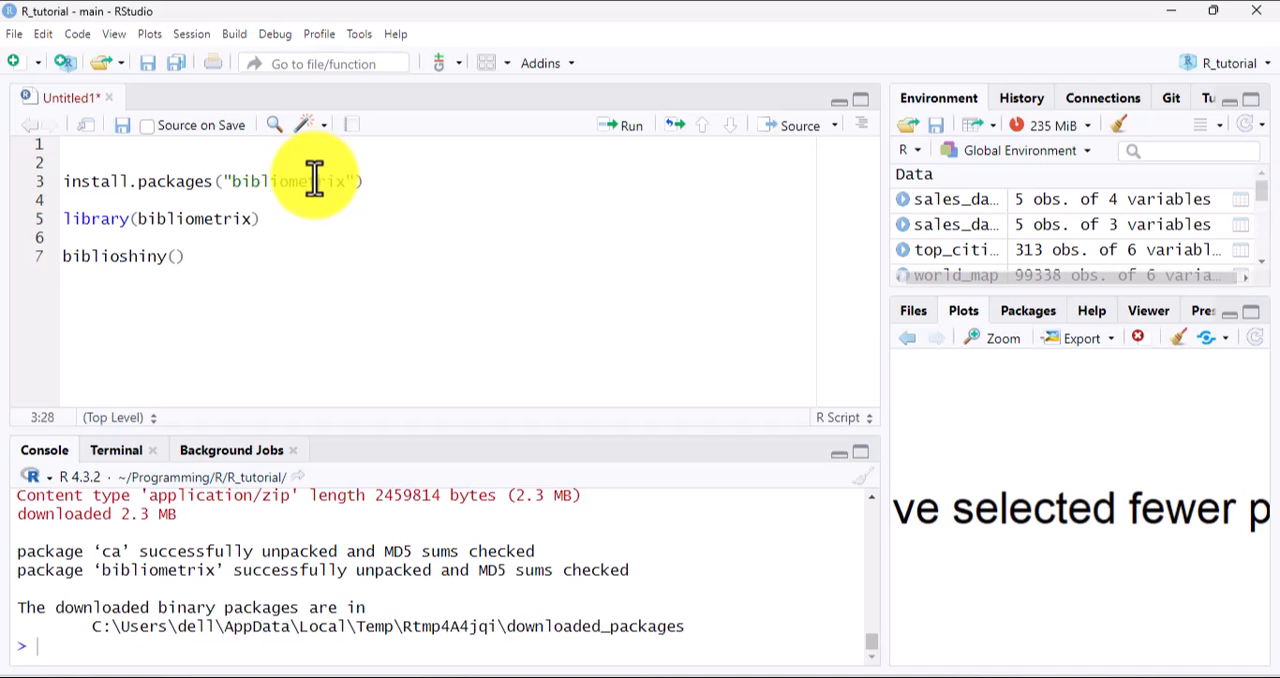
left_click(366, 181)
left_click(620, 143)
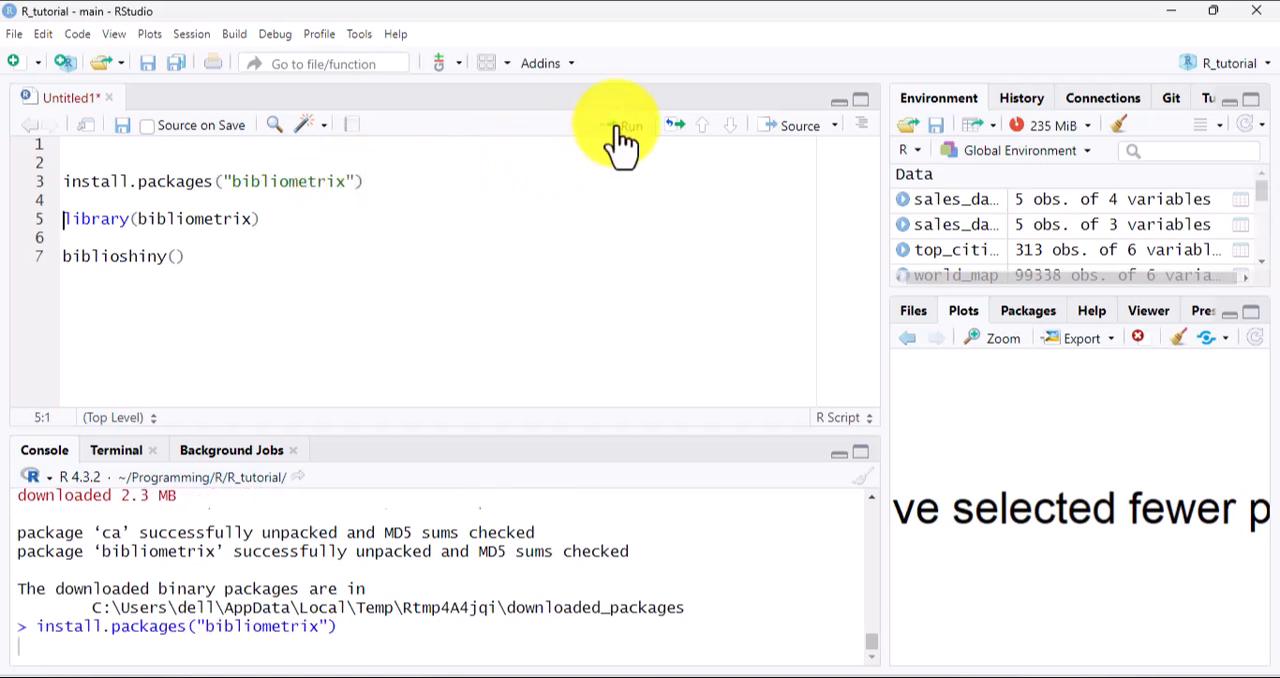
left_click(620, 130)
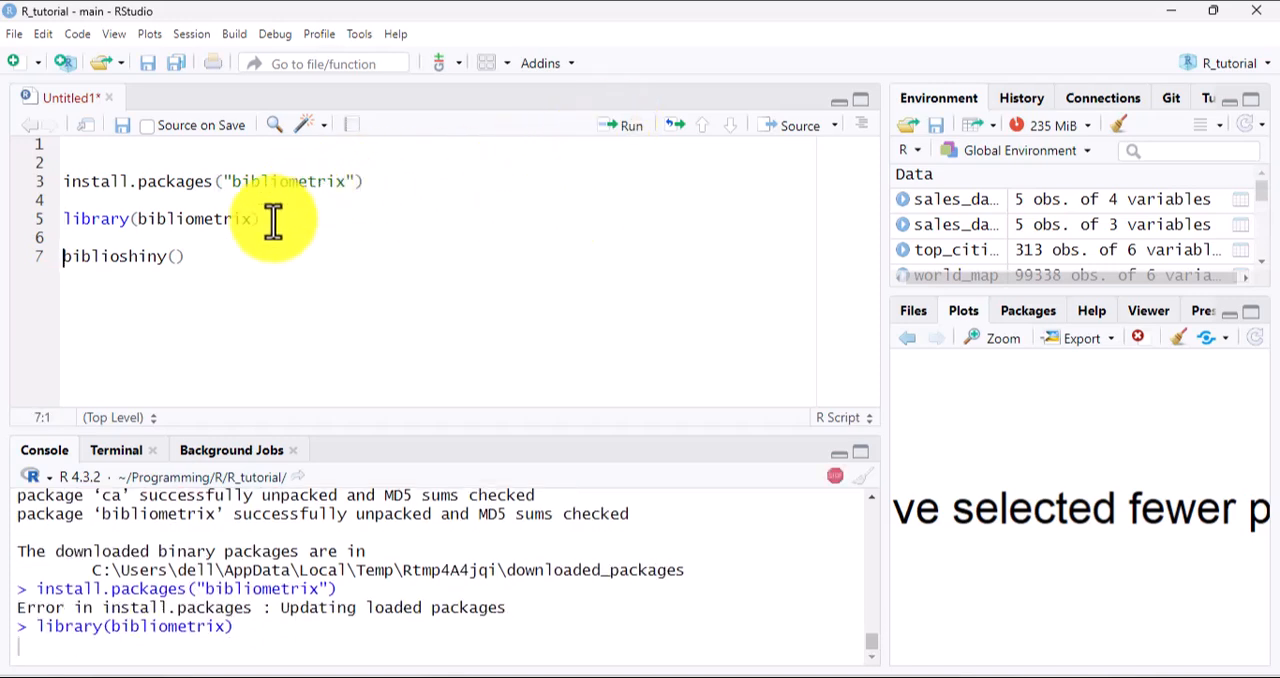
left_click(203, 258)
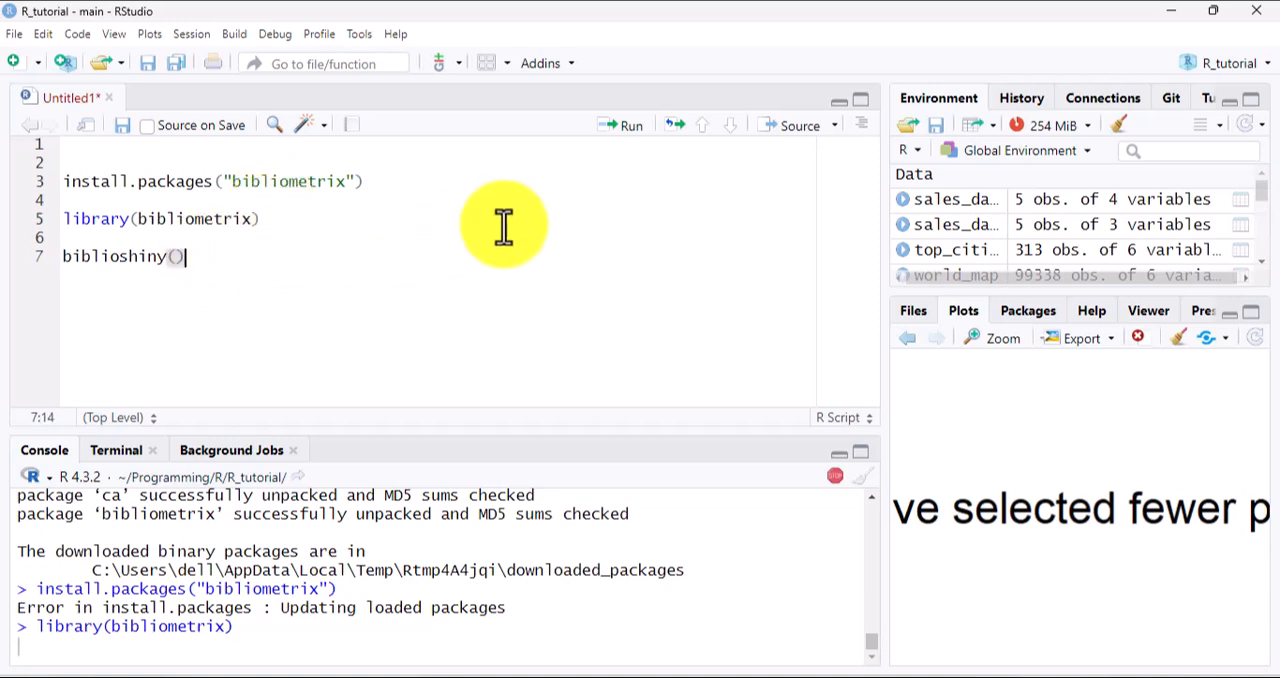
left_click(630, 148)
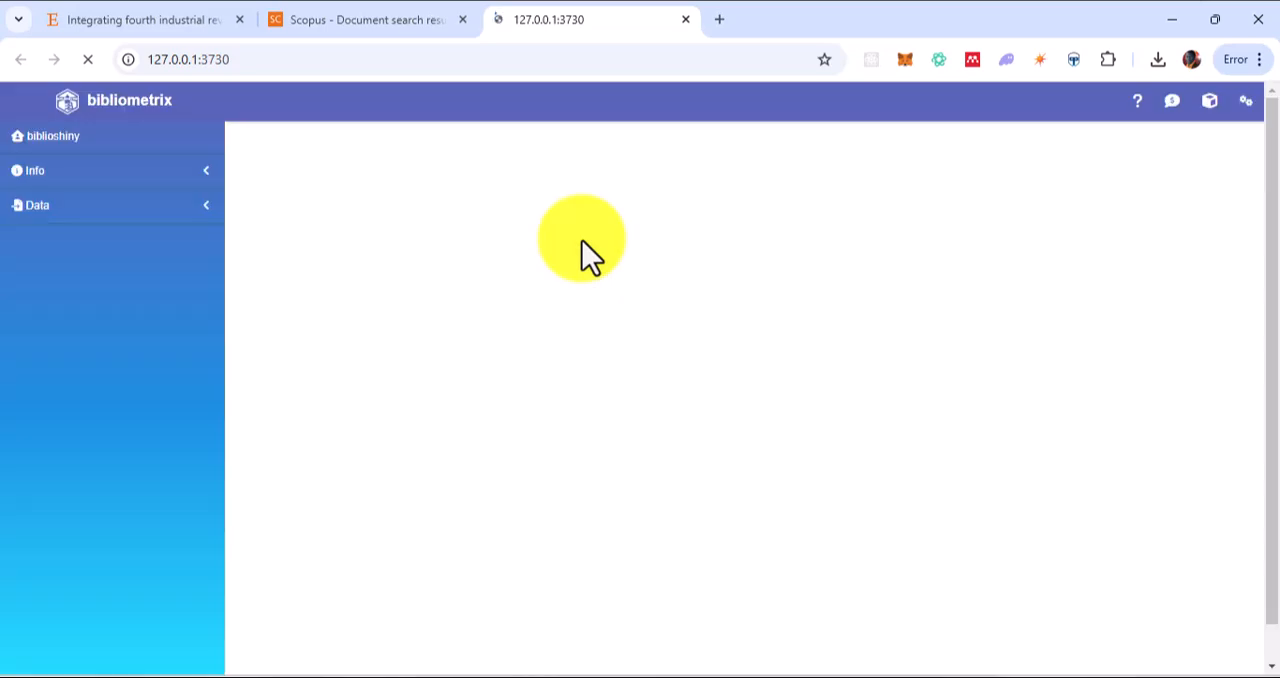
Switch to Scopus and search article titles, abstracts and keywords for "machine learning" AND "supply chain management"
key("ctrl+shift+Tab")
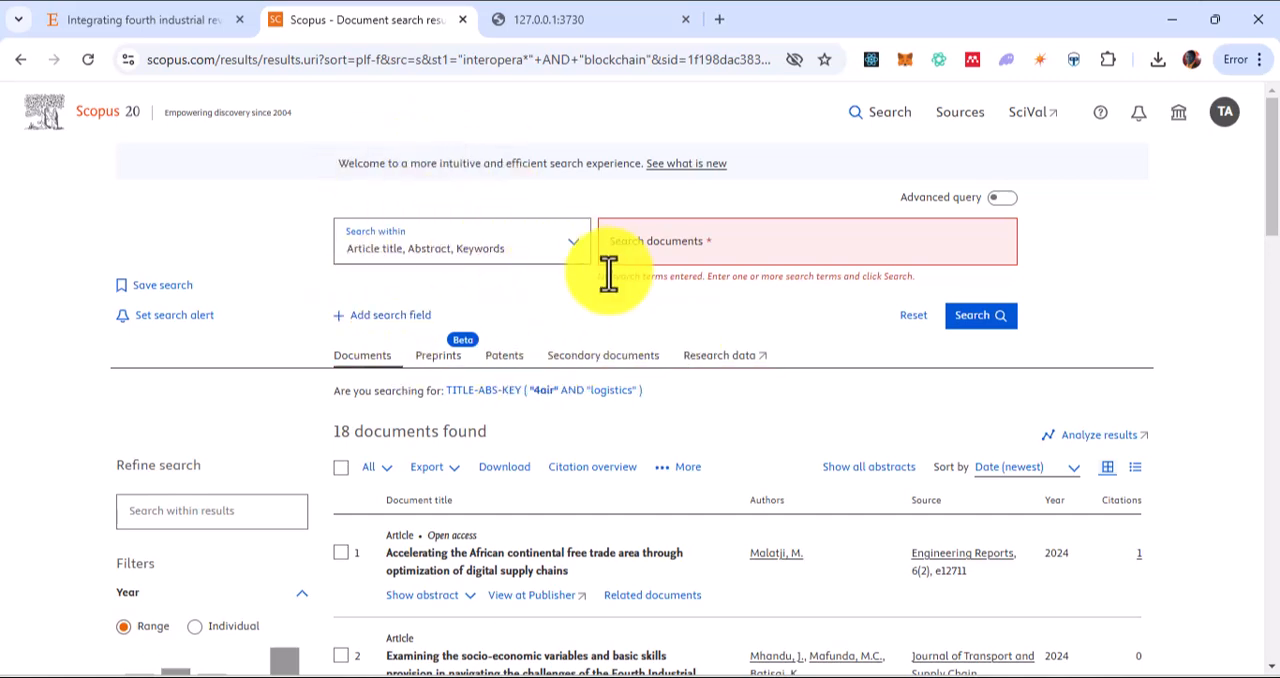
left_click(642, 257)
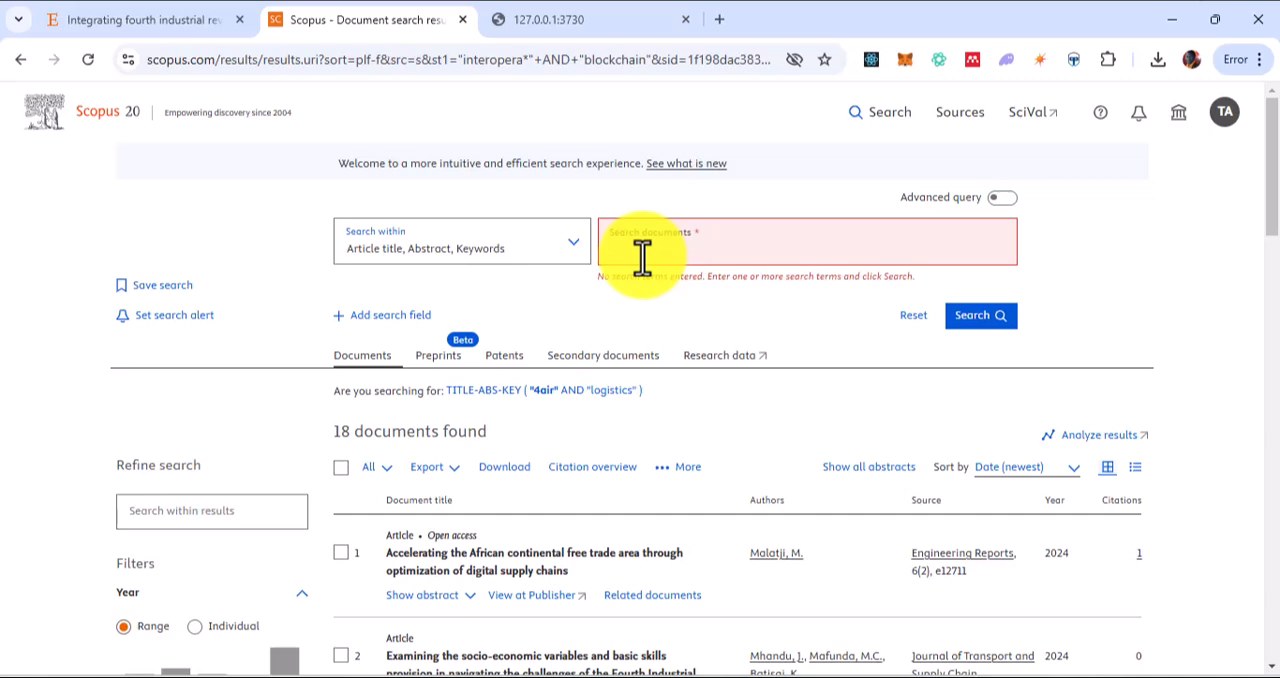
key("ctrl+v")
type("ing")
type(" A")
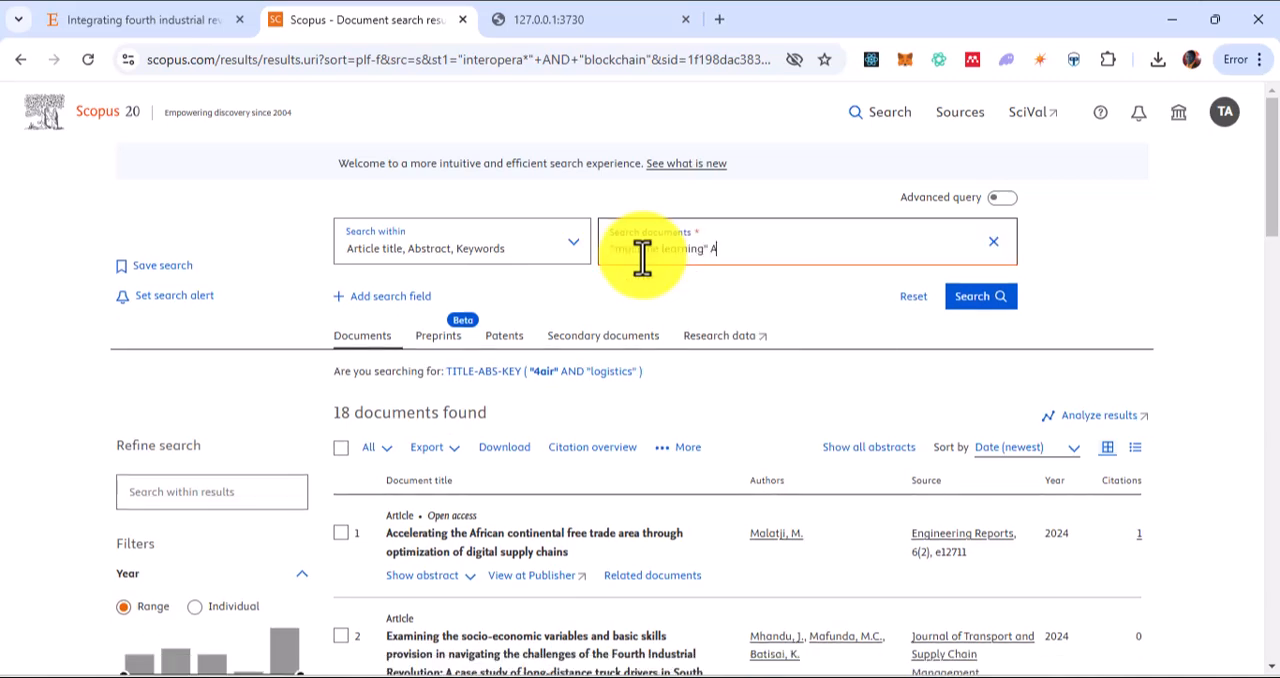
type("ND \"\"supply chain management")
left_click(960, 298)
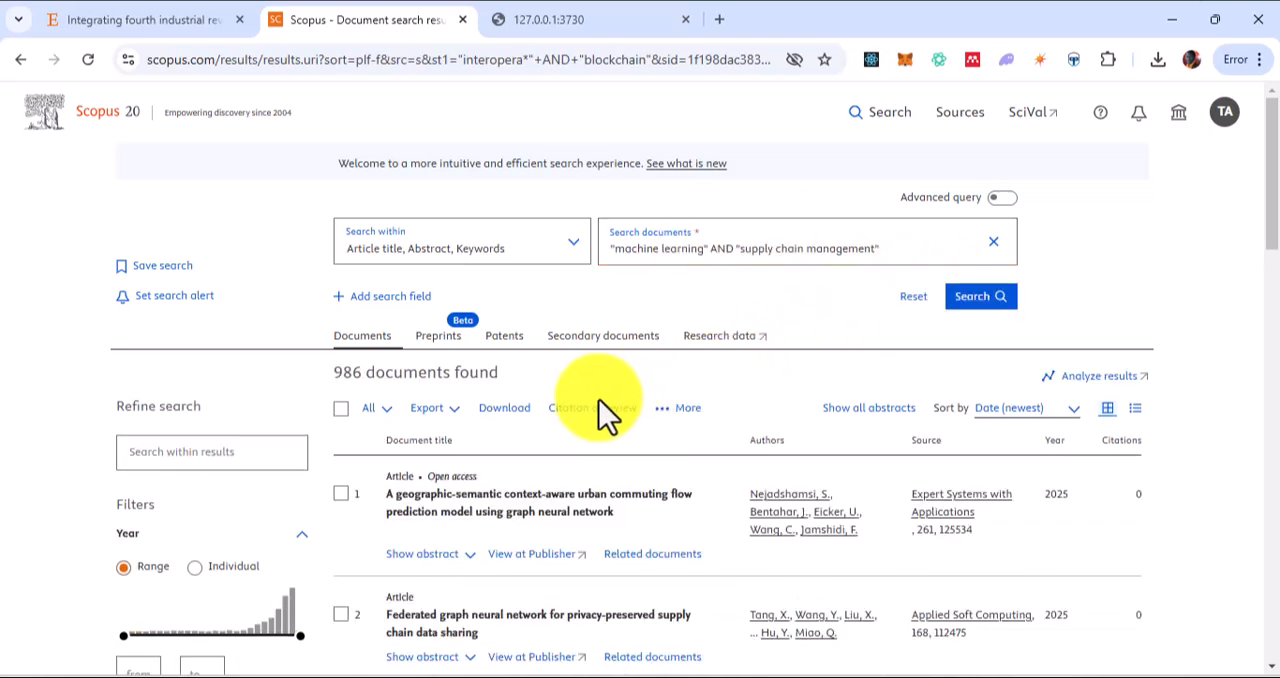
Select all documents in the search results and start exporting them to CSV
scroll(455, 355, "down", 1)
left_click_drag(331, 280, 364, 276)
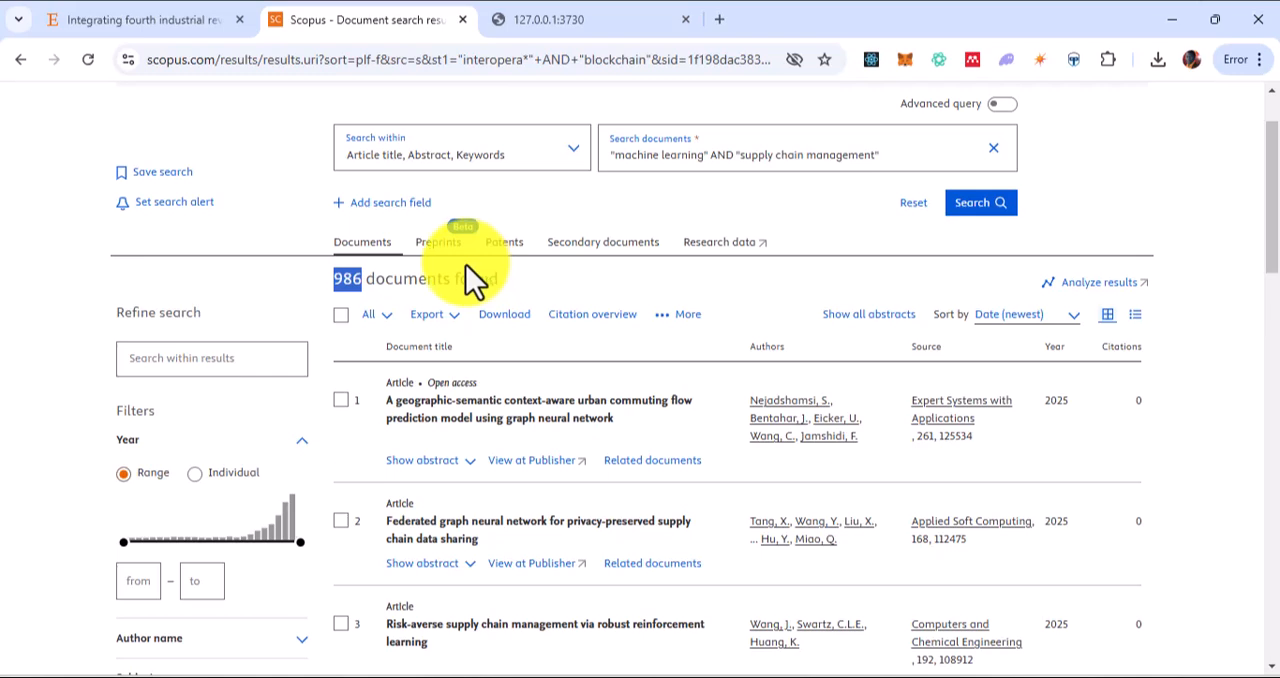
left_click(341, 316)
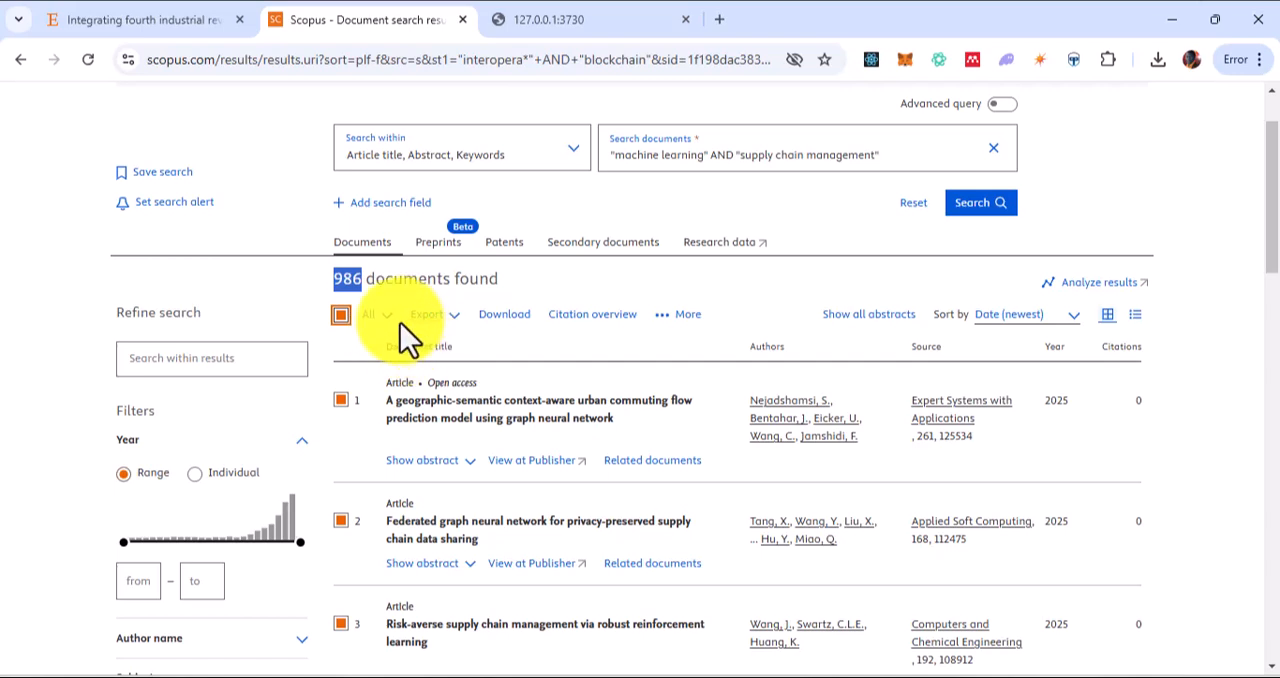
left_click(432, 318)
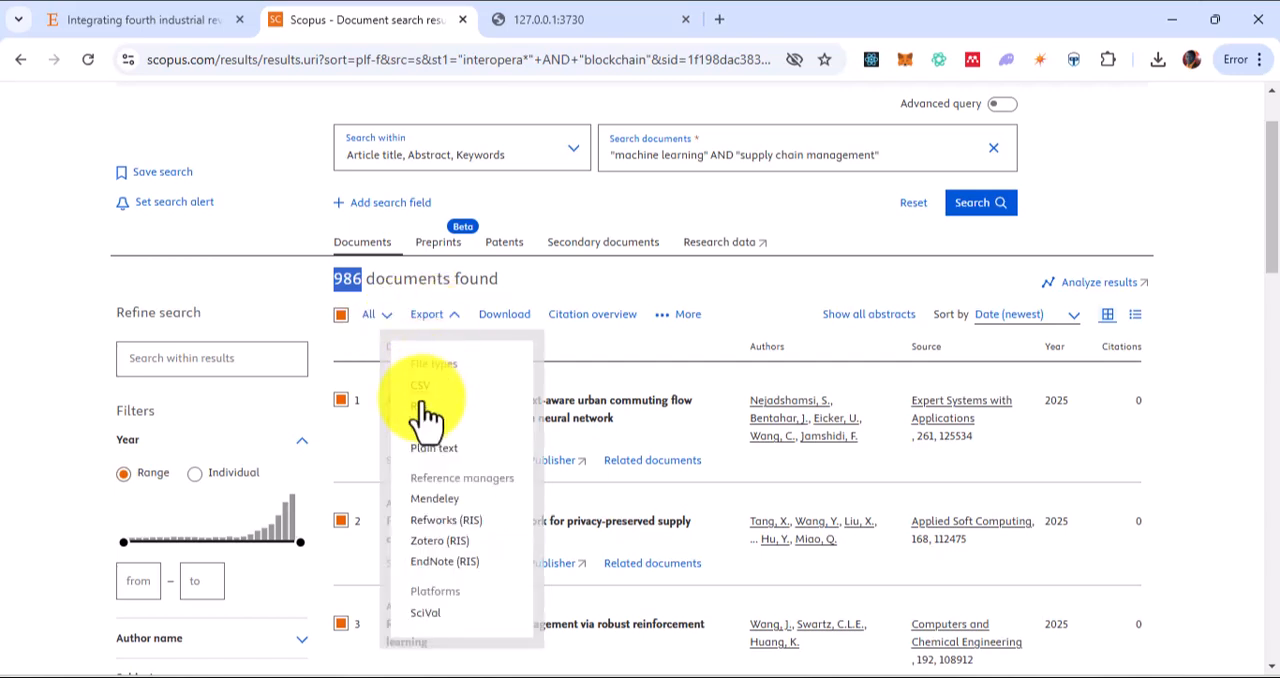
left_click(420, 386)
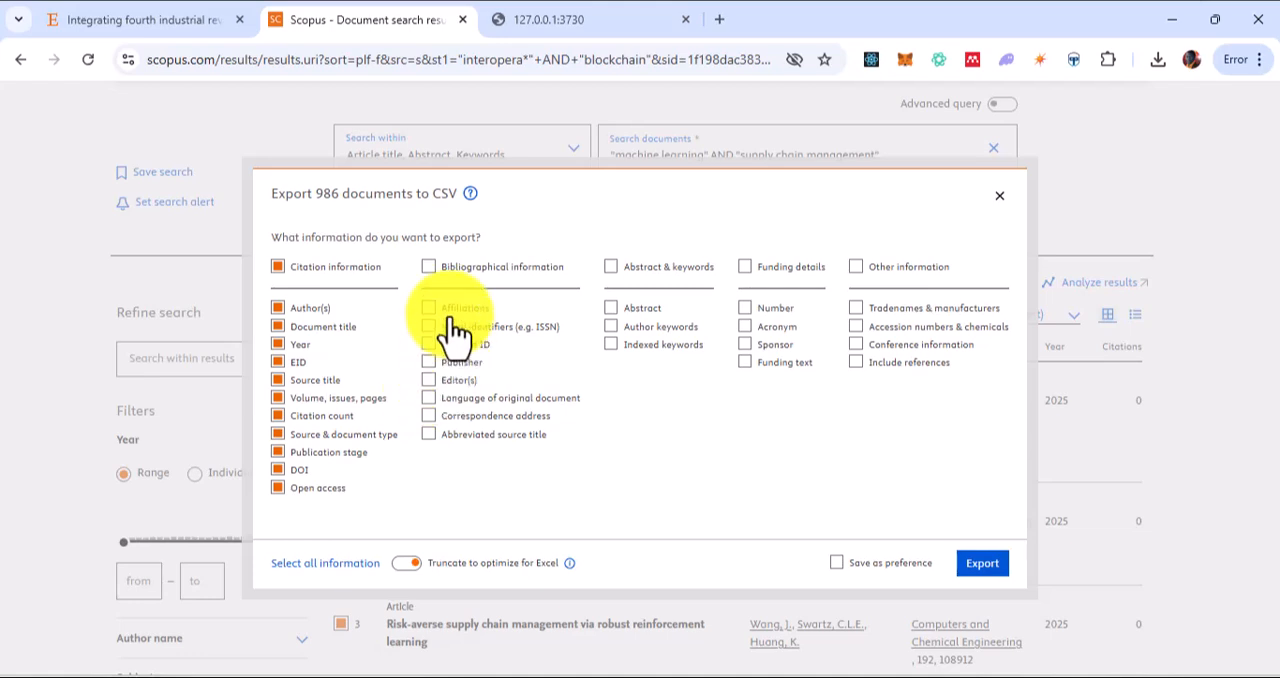
Export the CSV with bibliographical information, abstract & keywords, funding details and other information added to the citation information
left_click(428, 266)
left_click(609, 267)
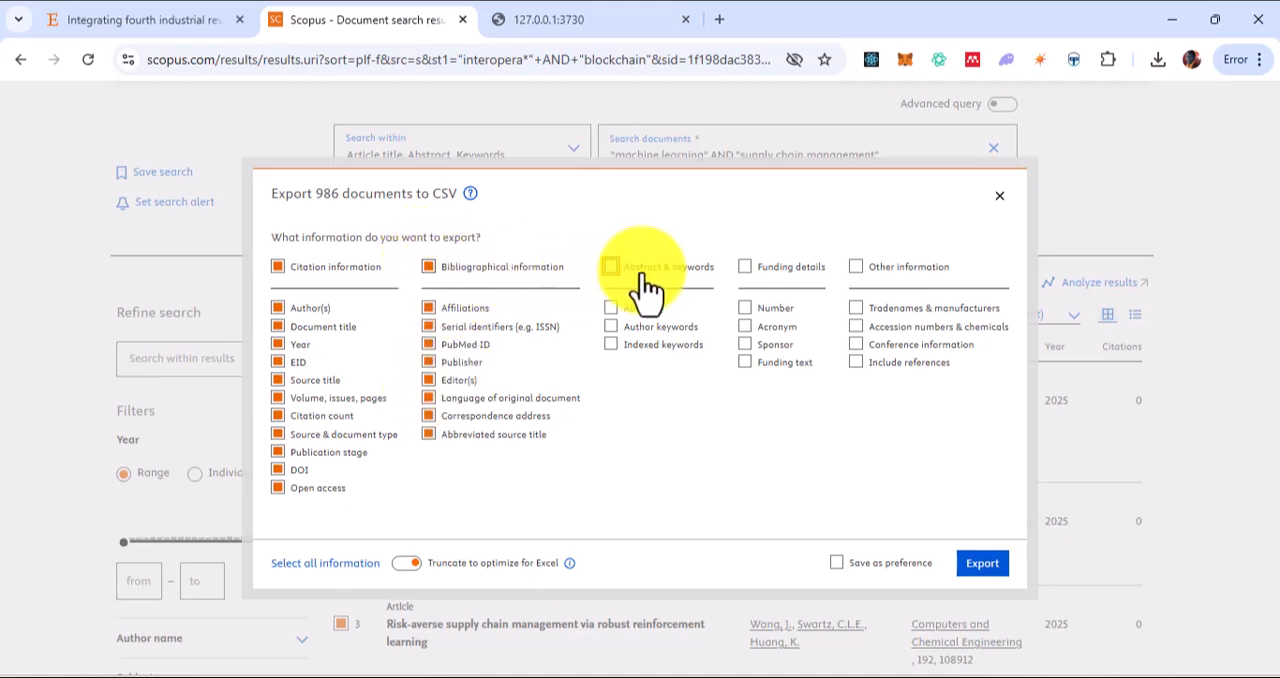
left_click(745, 266)
left_click(856, 267)
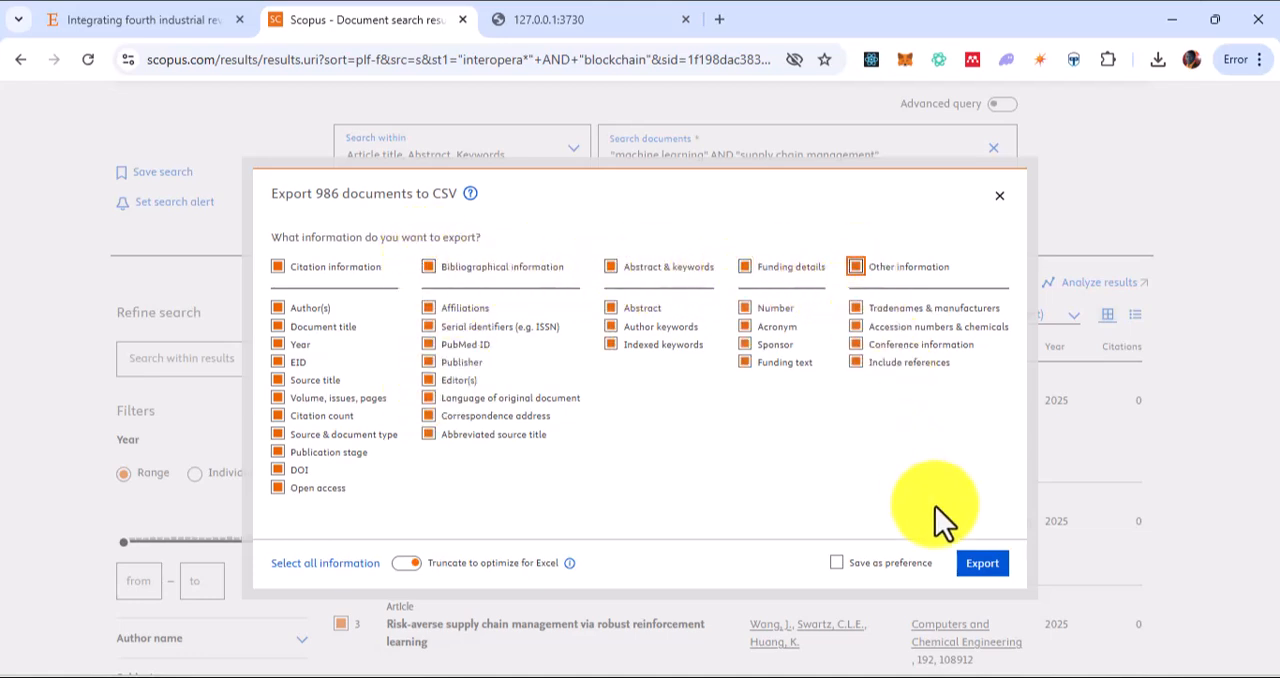
left_click(984, 564)
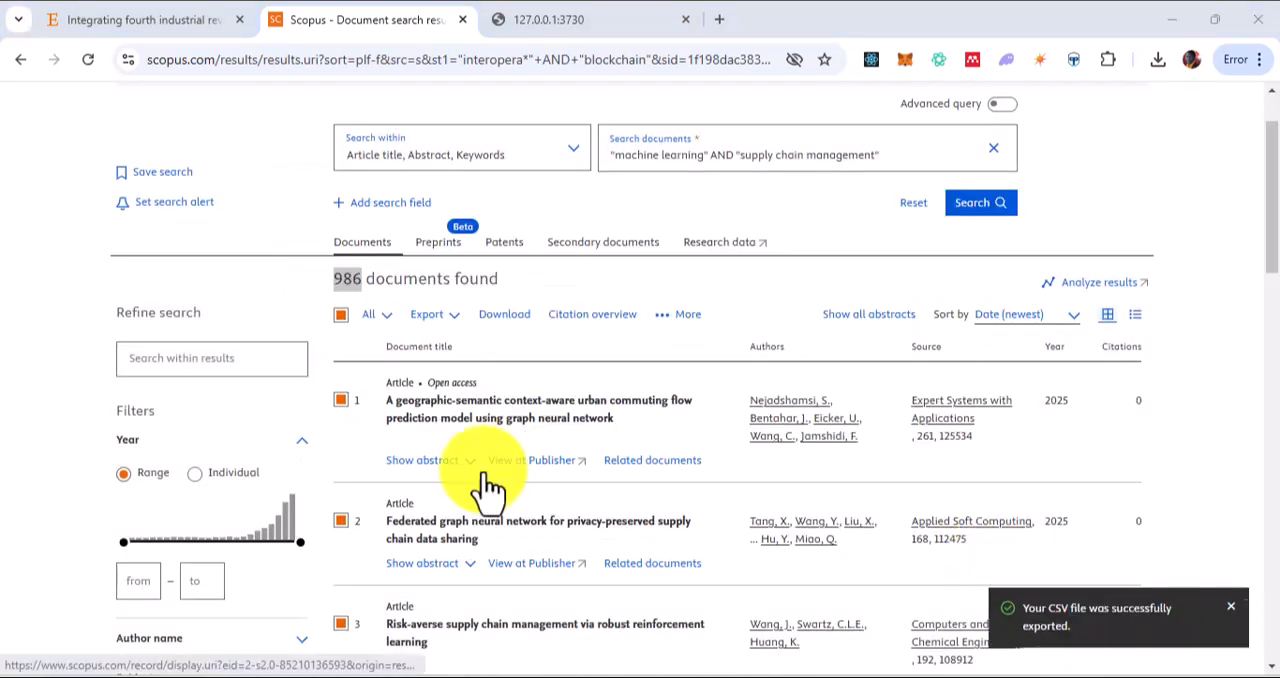
Switch to Biblioshiny and set the data import to raw file(s) with Scopus as the database
left_click(560, 19)
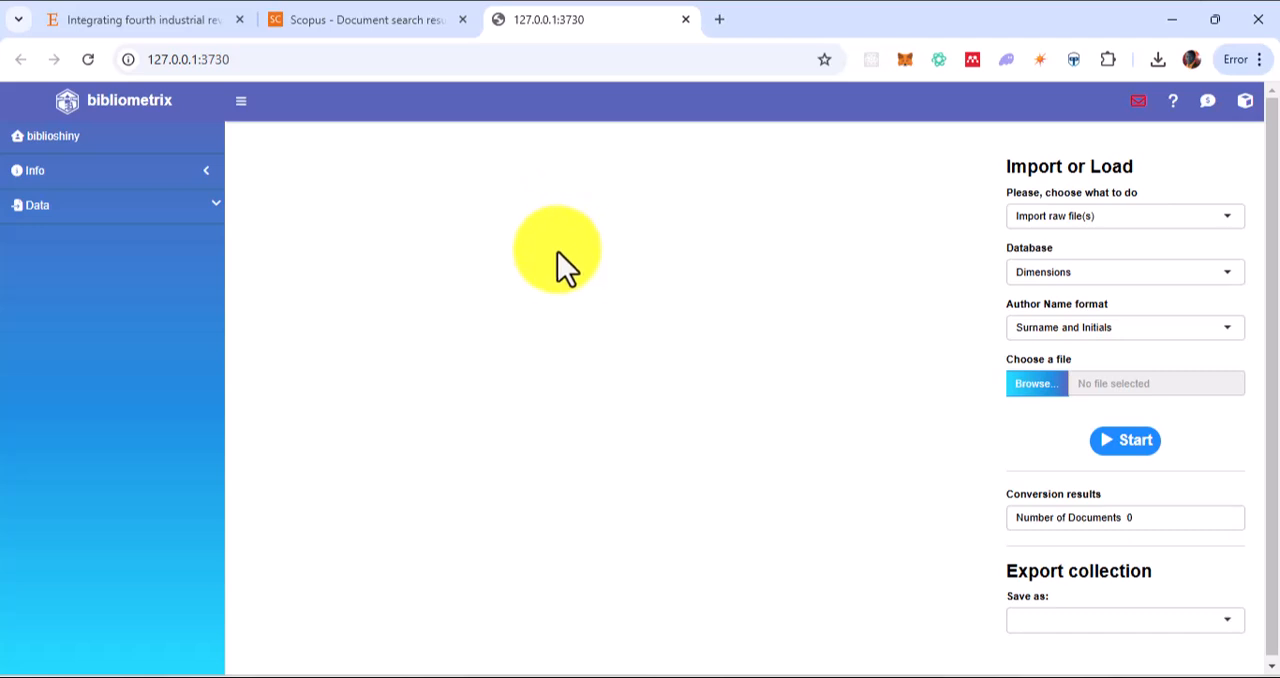
left_click(65, 208)
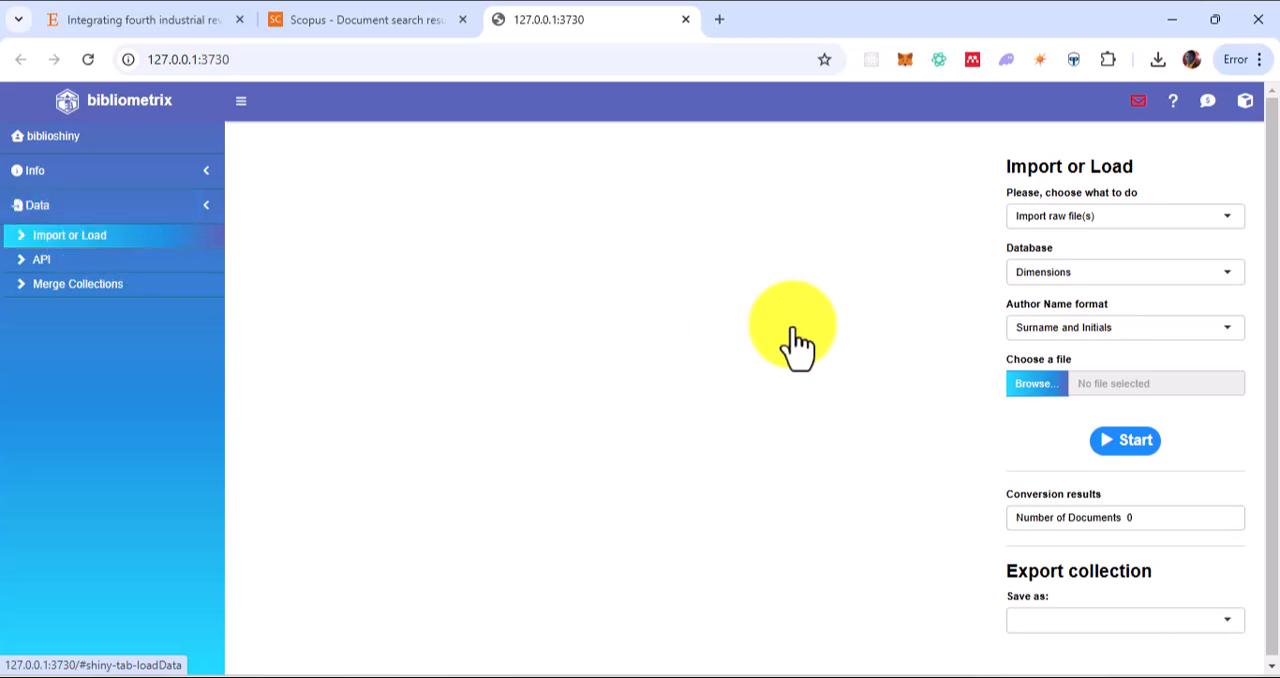
left_click(1118, 220)
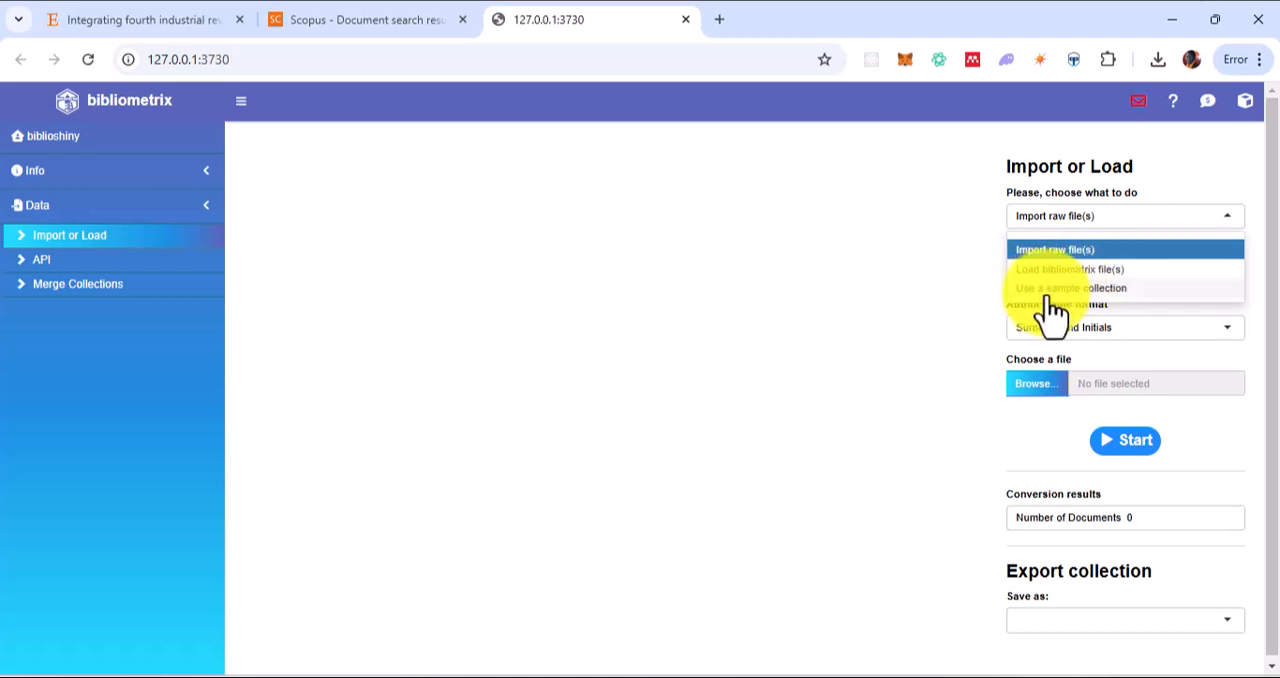
left_click(1086, 252)
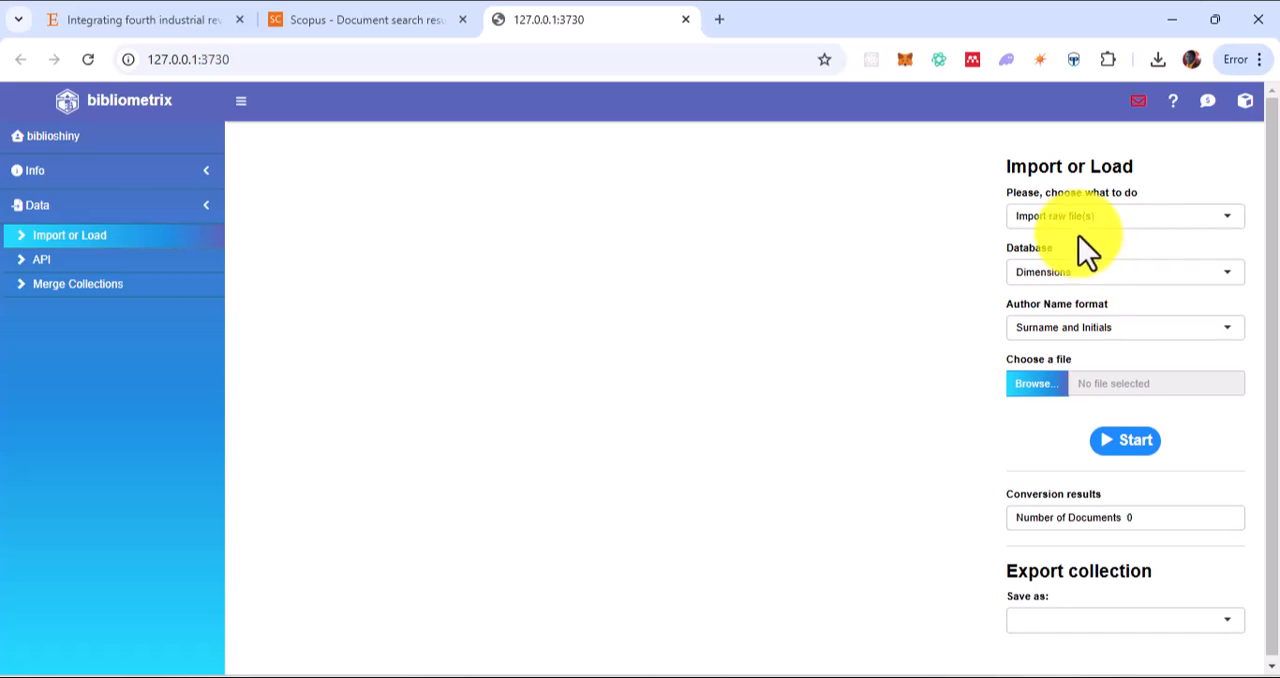
left_click(1087, 276)
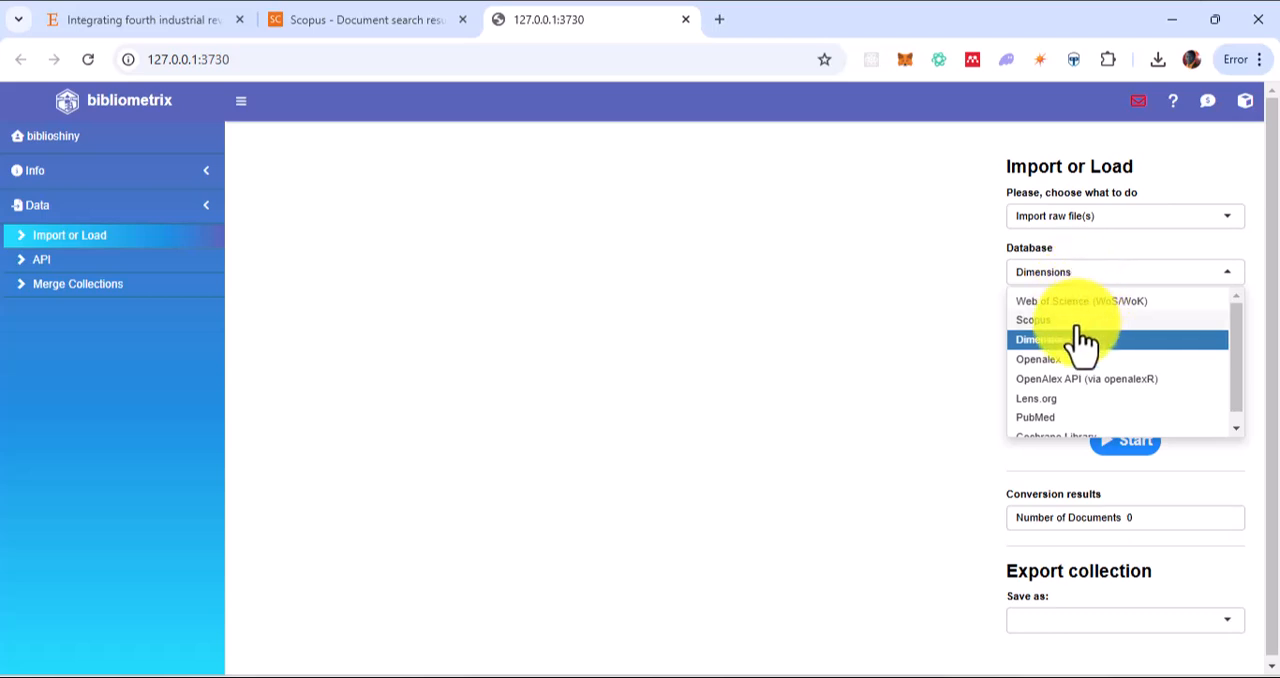
left_click(1080, 320)
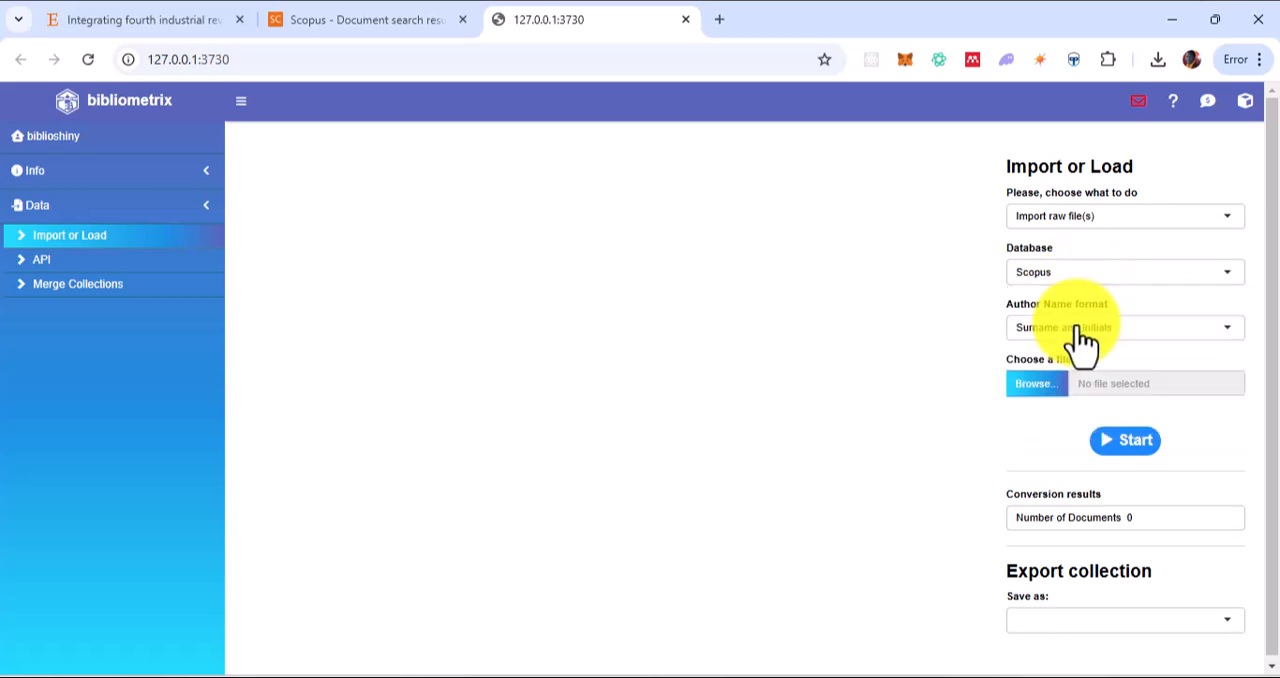
Upload scopus (3).csv from the Desktop as the raw file and start the data conversion
left_click(1052, 390)
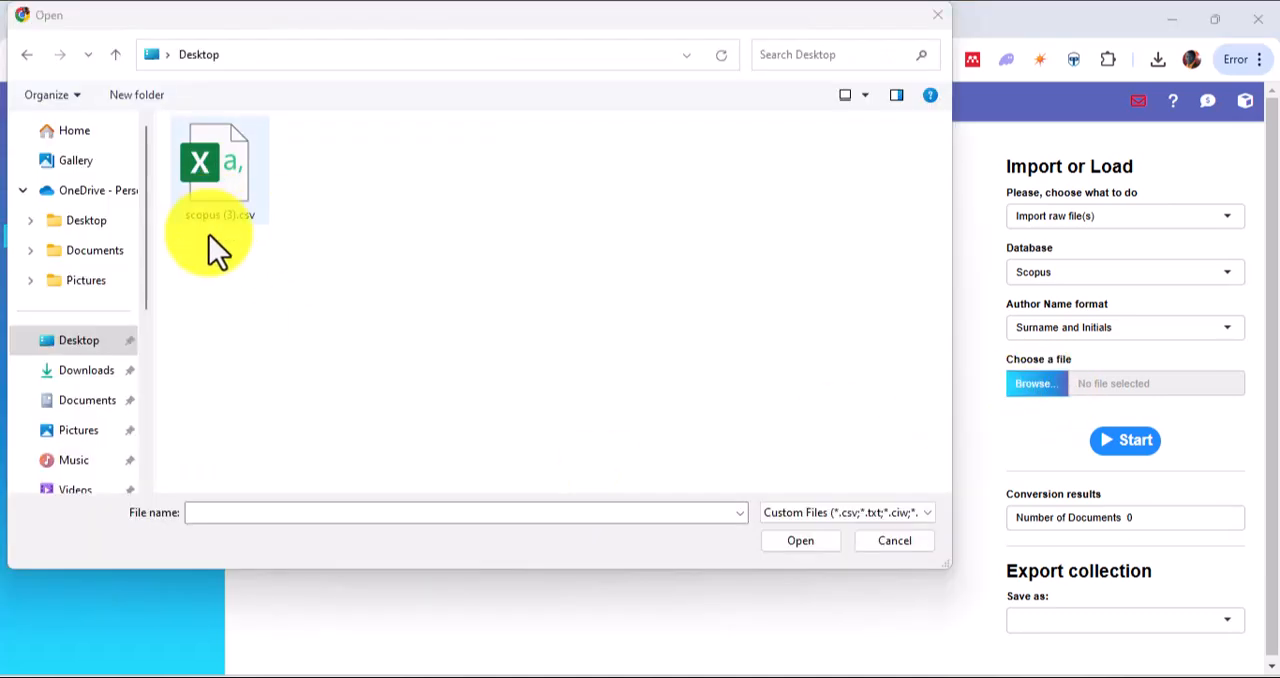
left_click(233, 157)
left_click(810, 545)
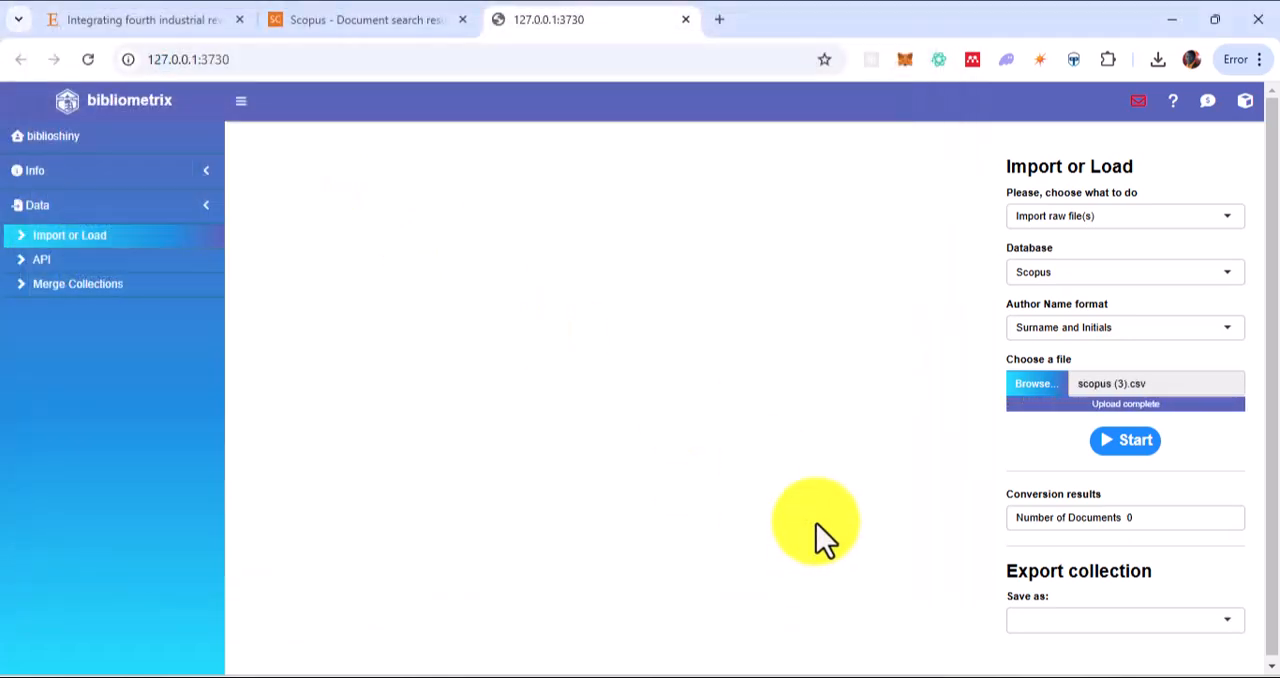
left_click(1124, 443)
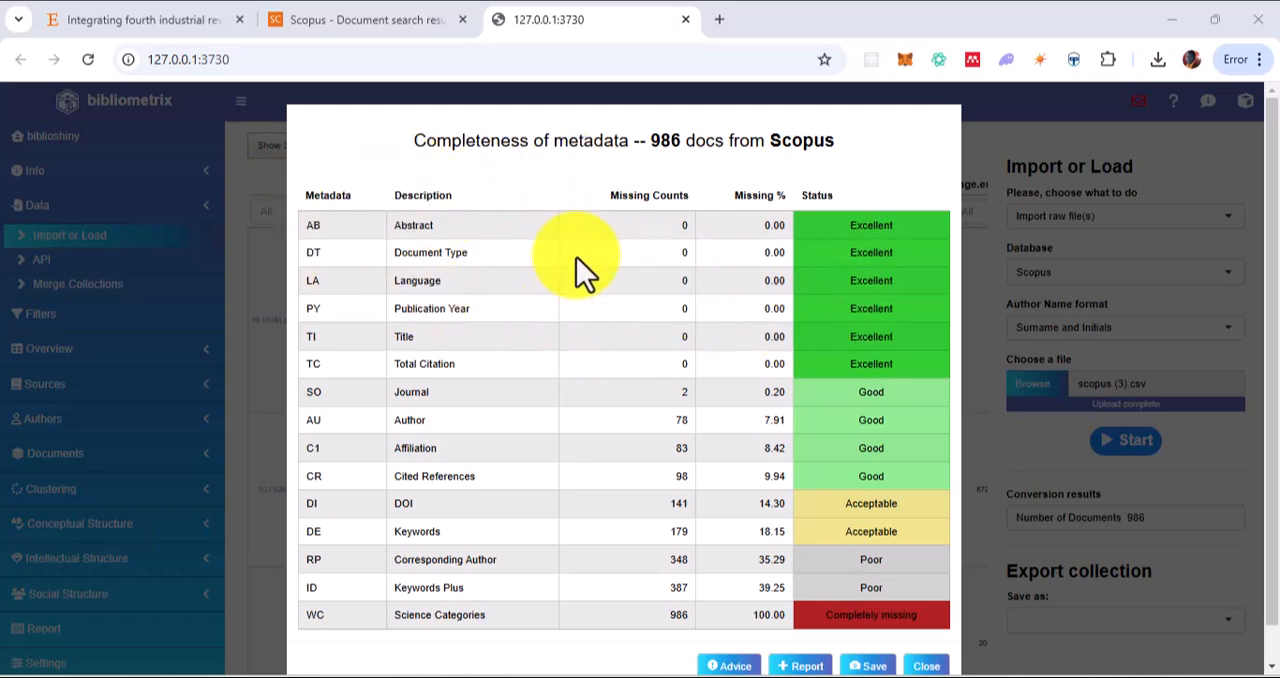
Review the completeness of metadata table, save it as an image and close it
scroll(645, 300, "down", 1)
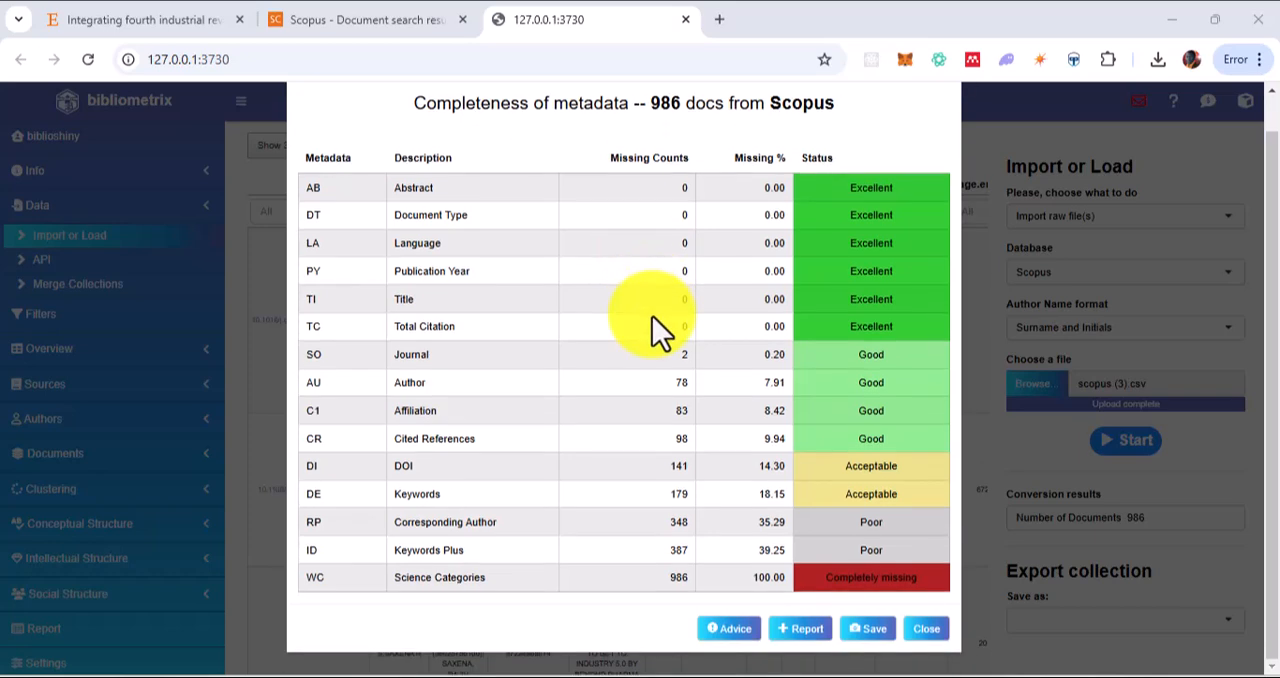
scroll(679, 303, "up", 1)
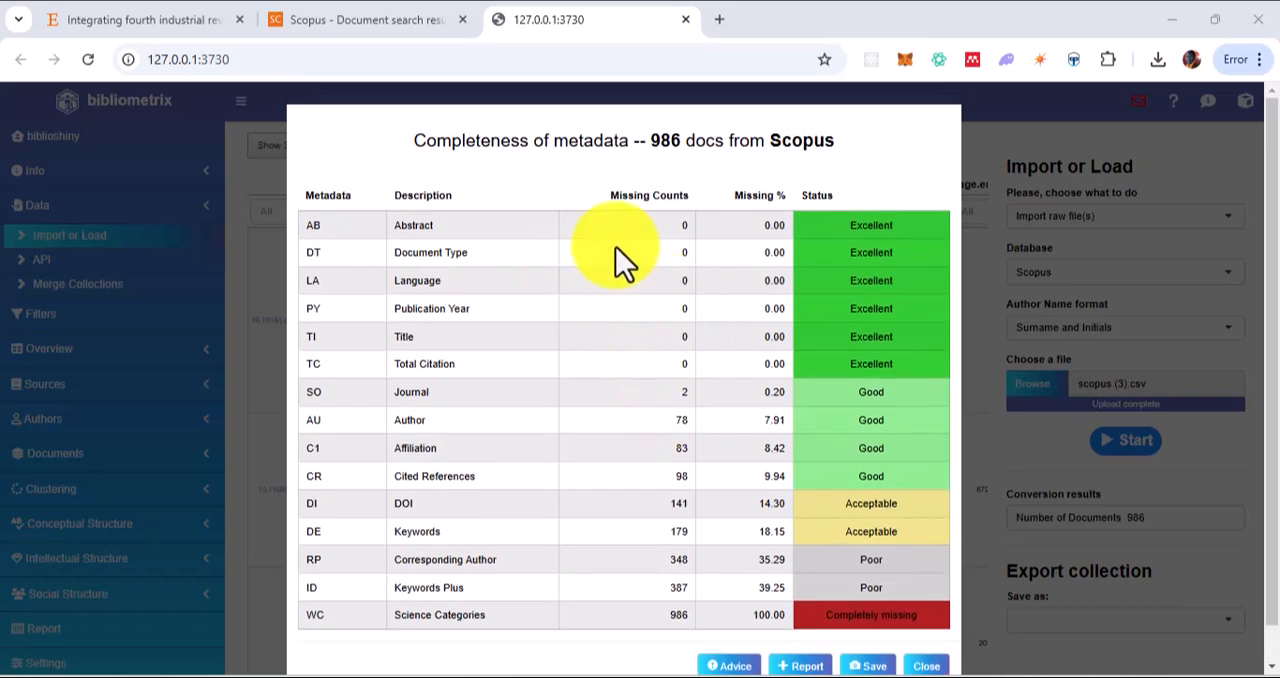
scroll(819, 347, "down", 1)
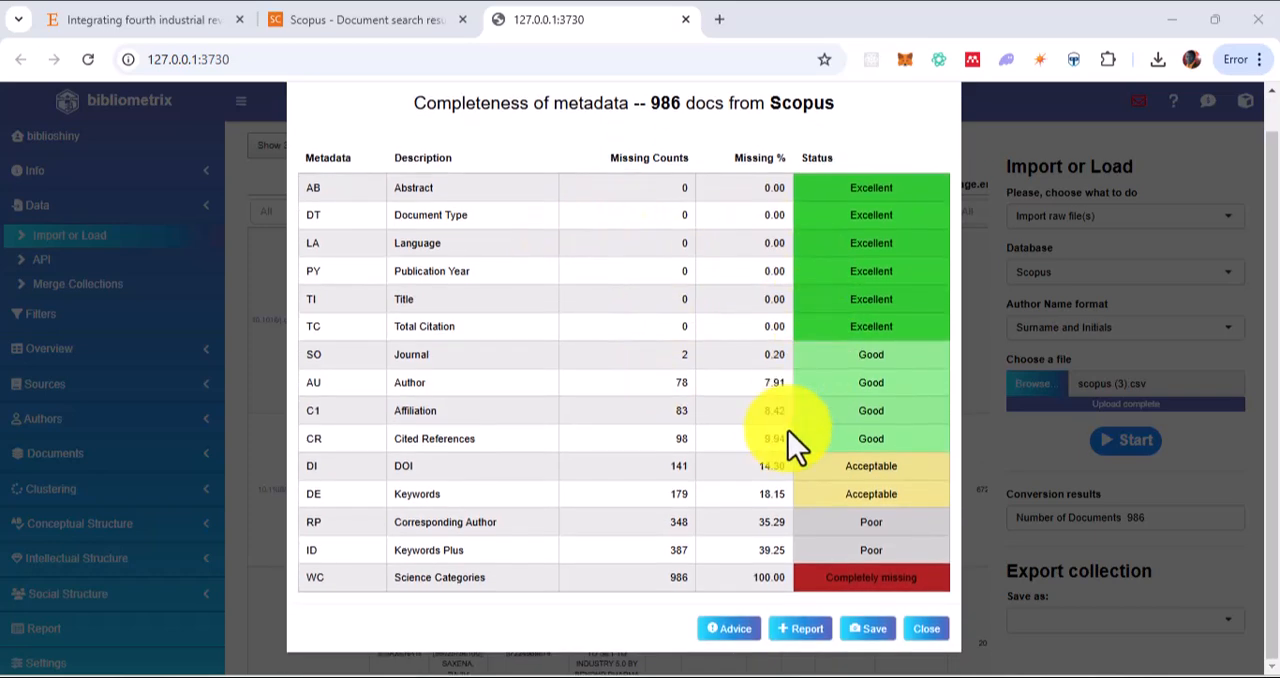
left_click(866, 630)
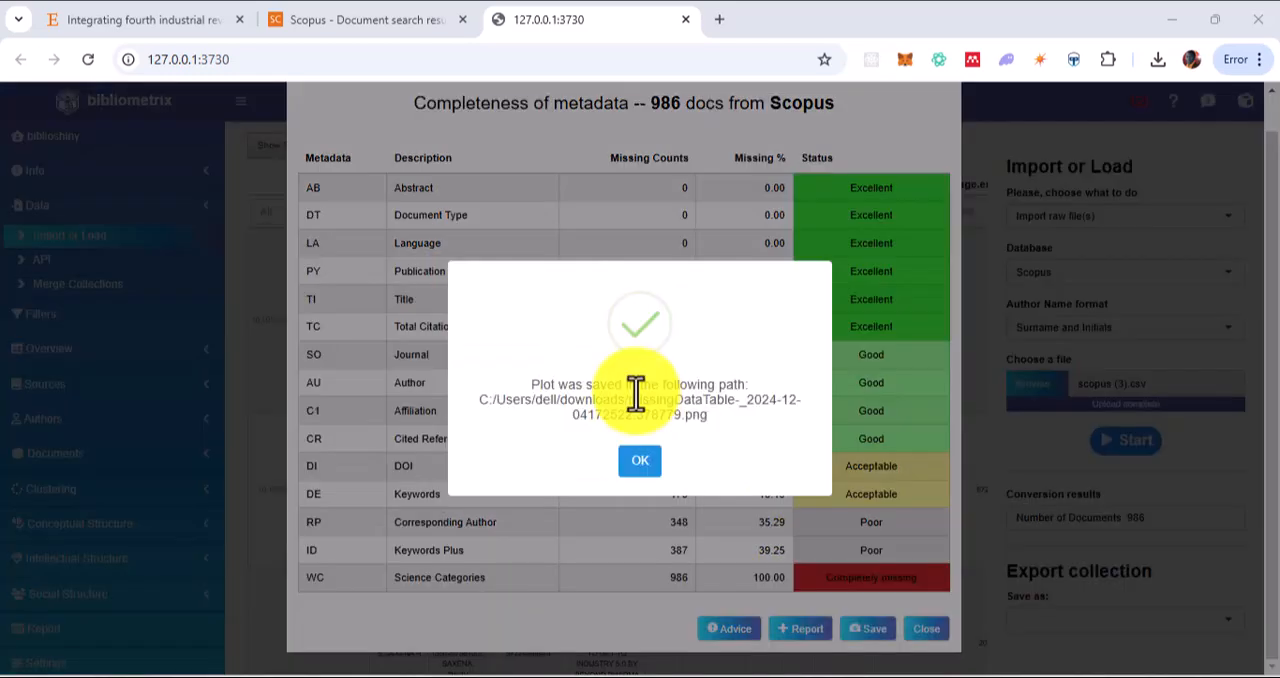
left_click(644, 468)
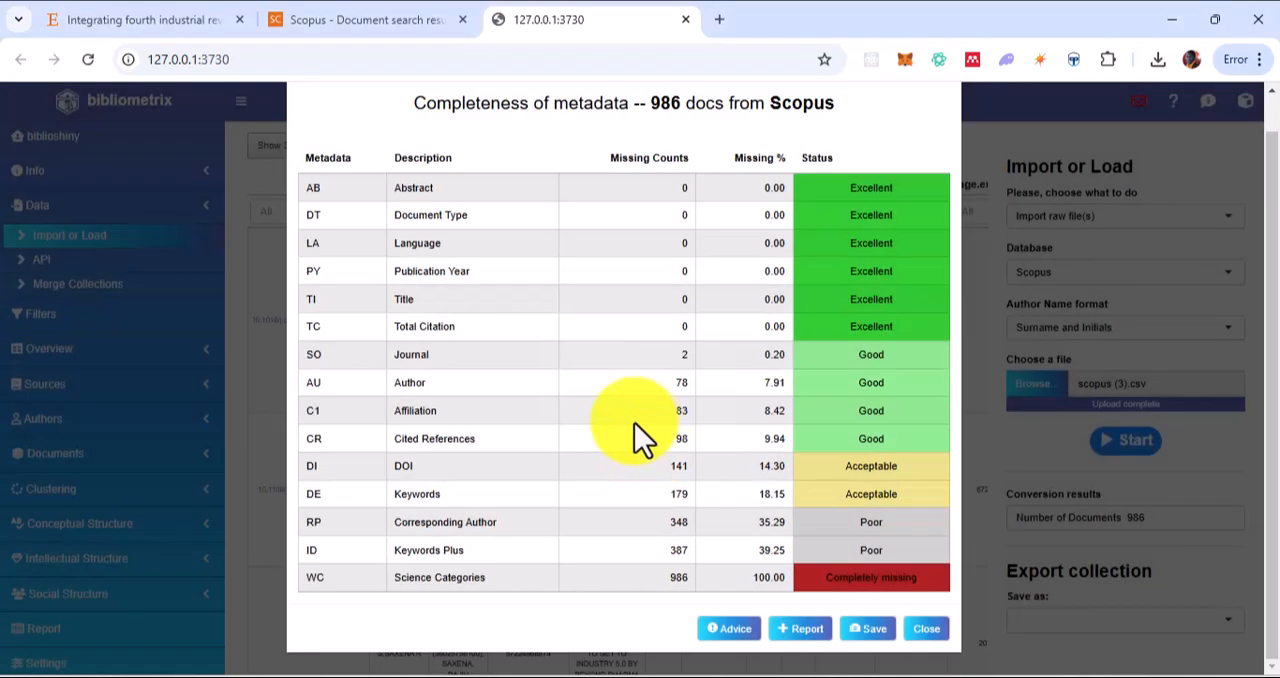
left_click(926, 629)
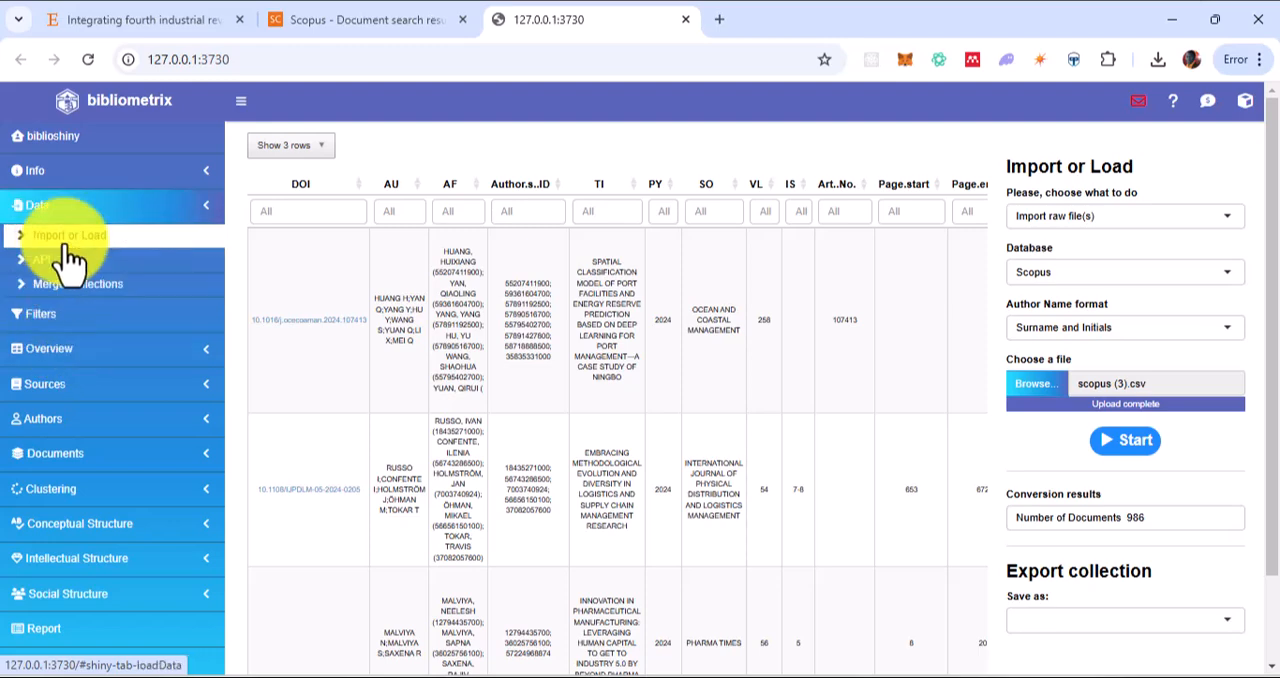
Open the collection filters and remove Turkish, Chinese and German so that only English is kept as the language
left_click(87, 329)
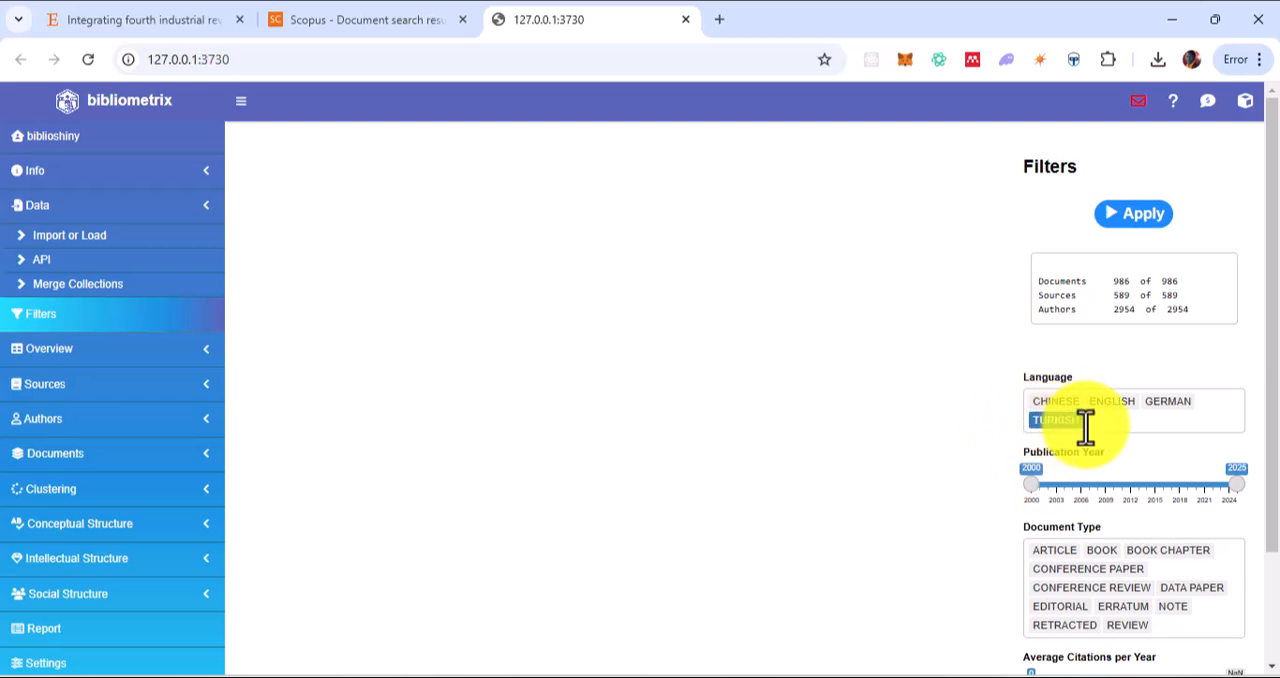
key("BackSpace")
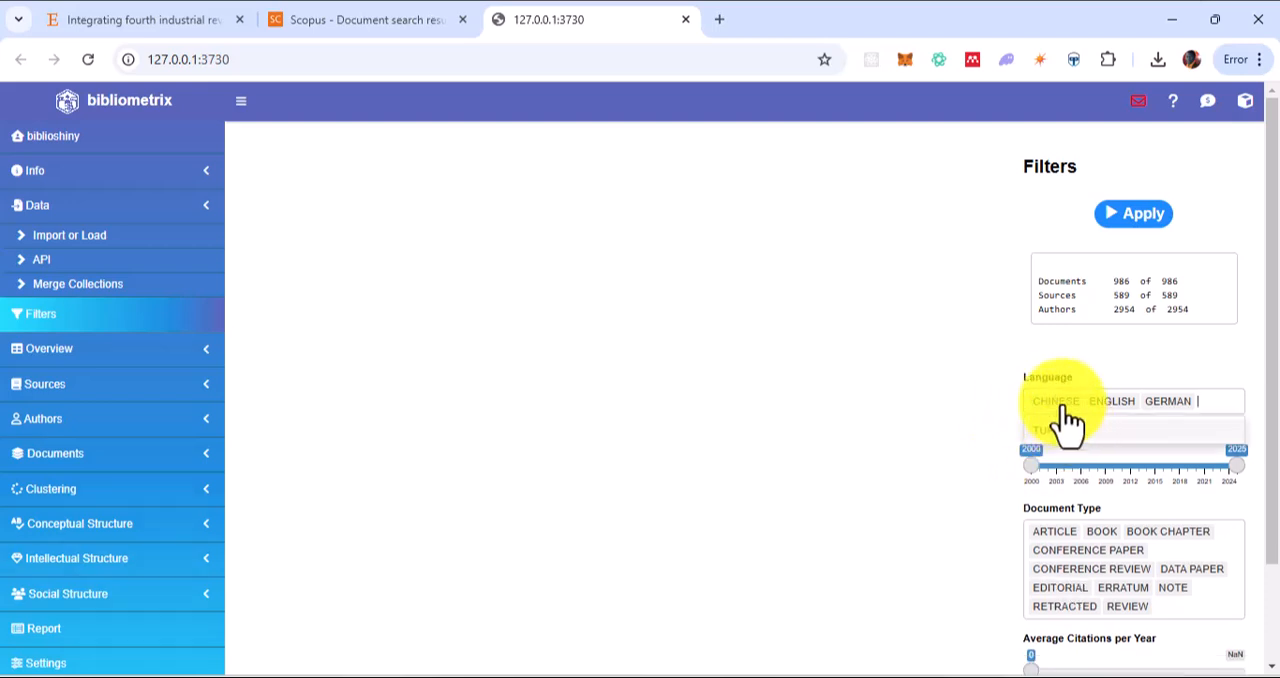
left_click(1058, 404)
key("BackSpace")
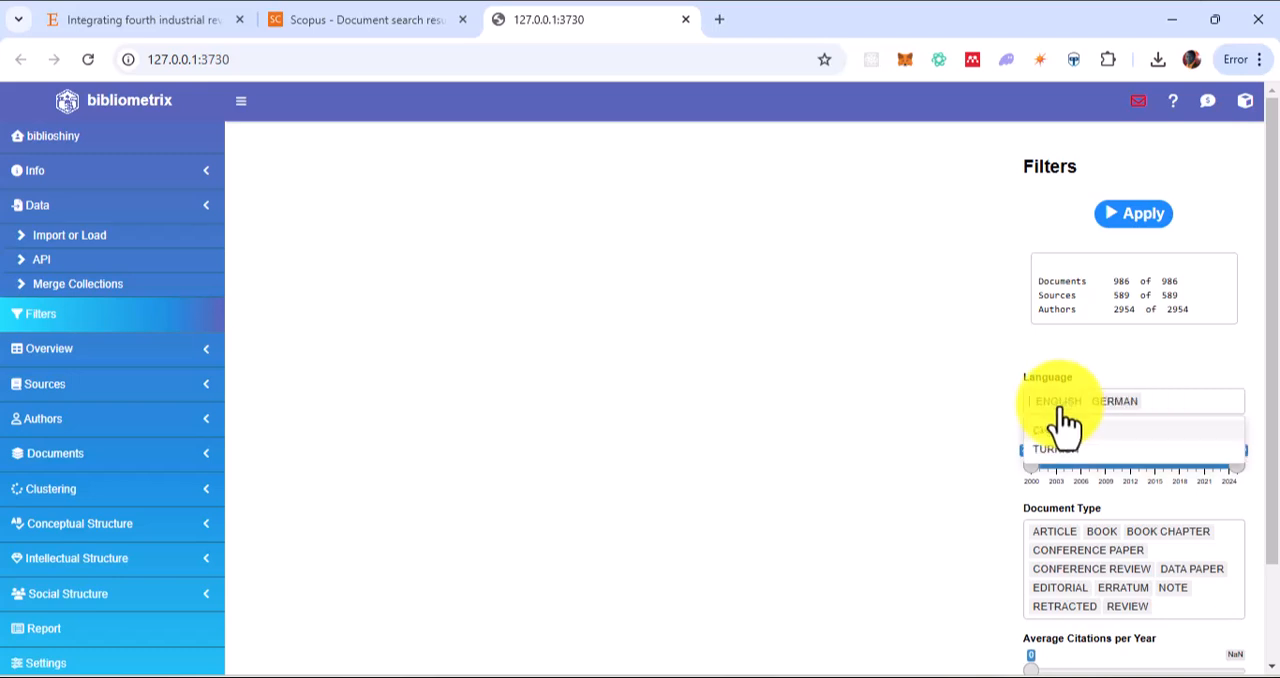
left_click(1116, 402)
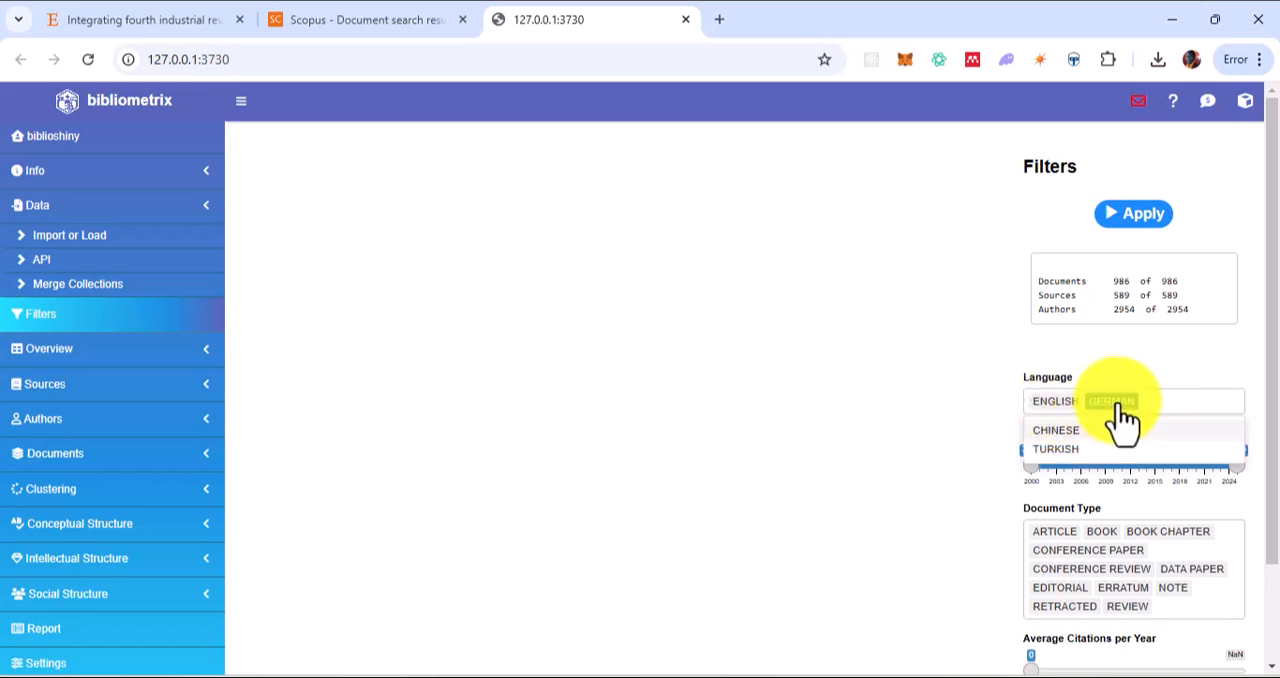
key("BackSpace")
Exclude the Retracted document type and apply the filters to the collection
scroll(934, 335, "down", 2)
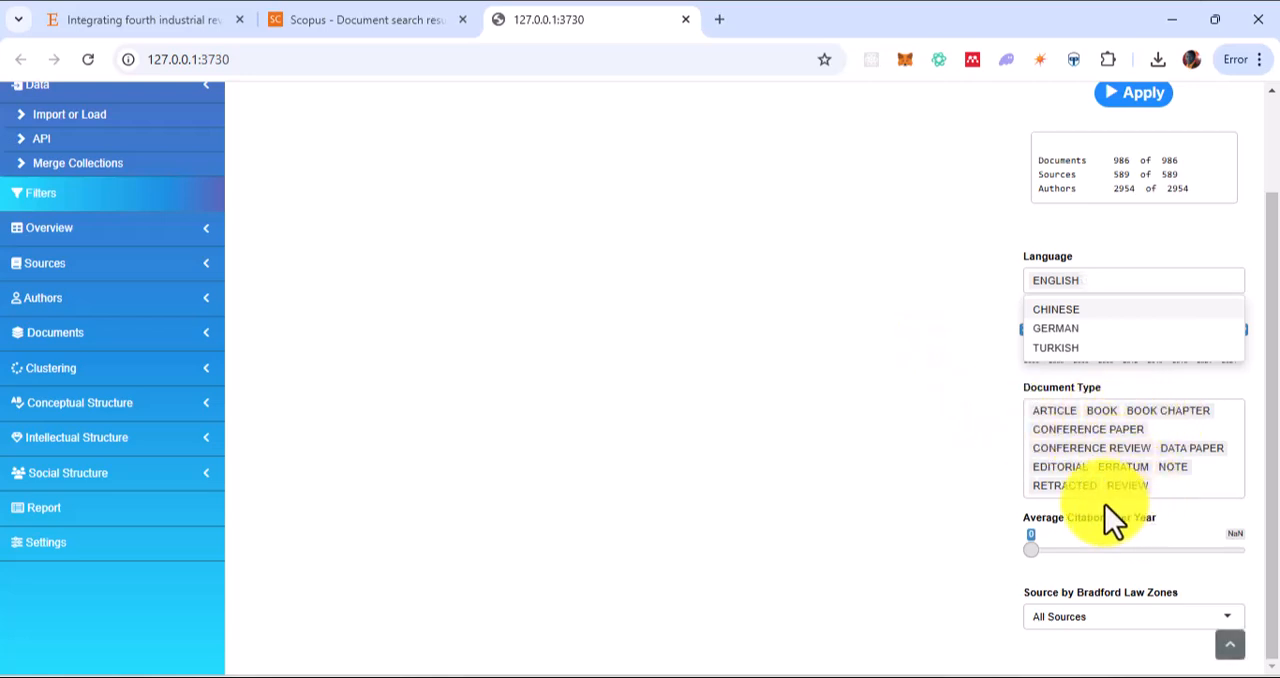
left_click(1065, 486)
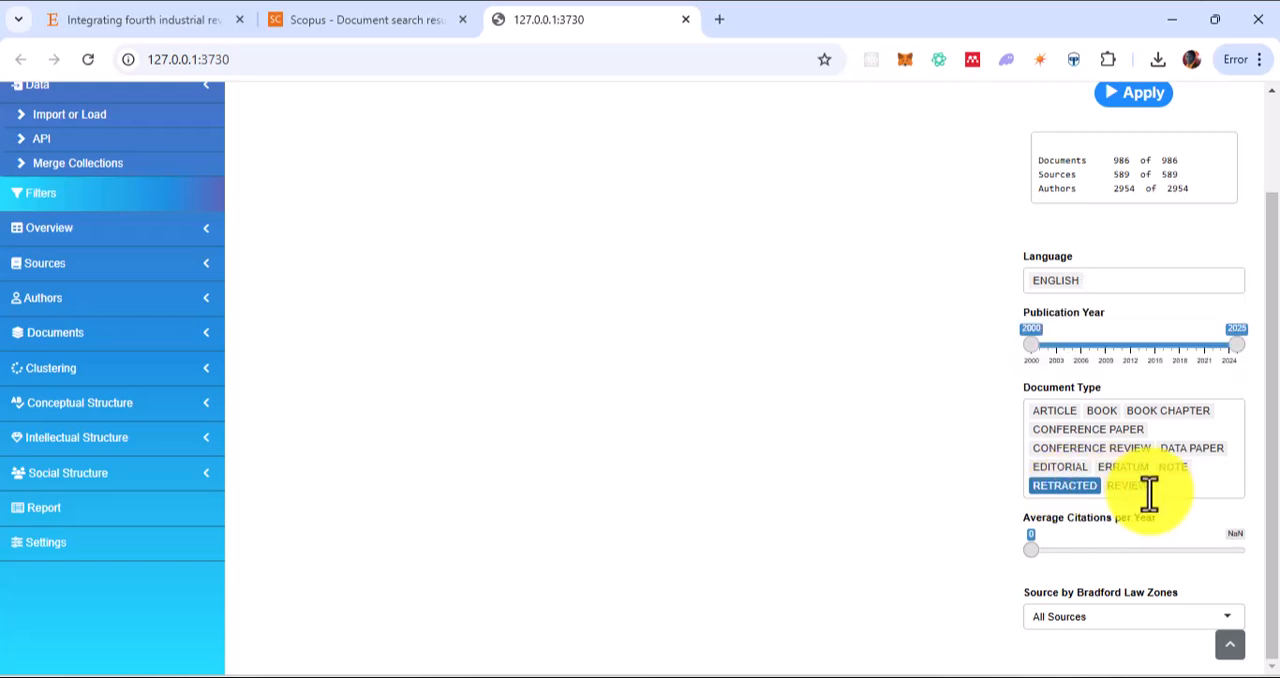
key("BackSpace")
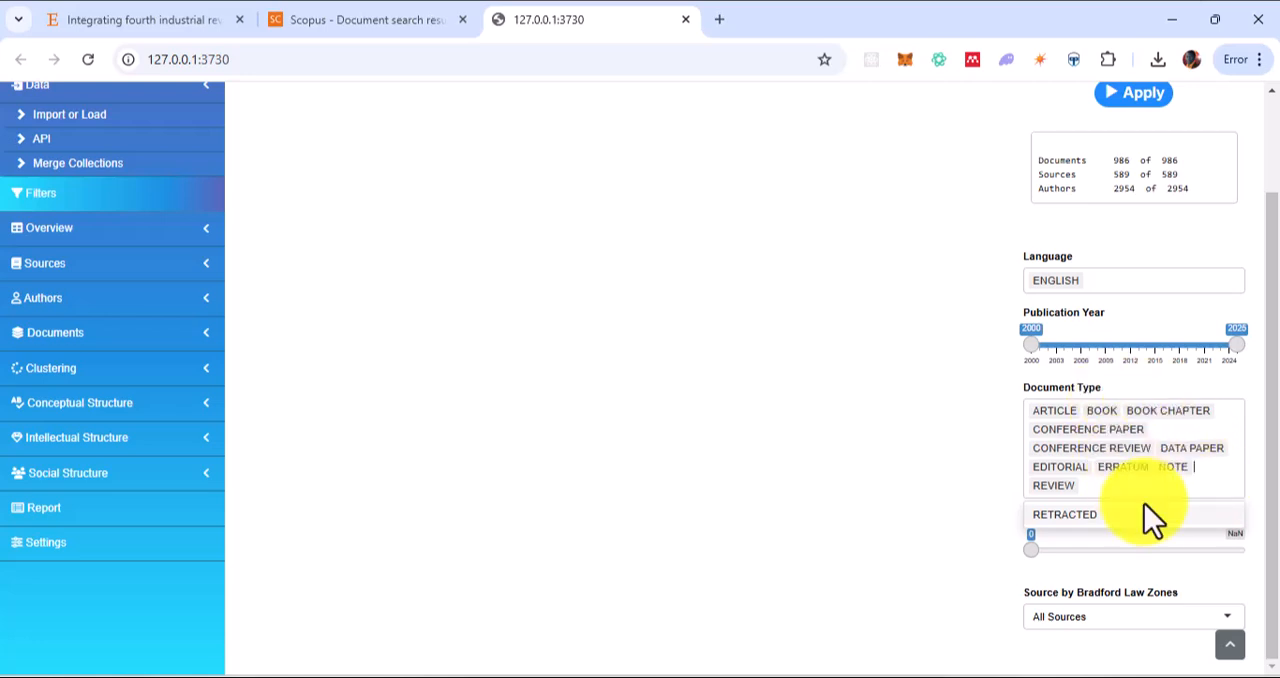
scroll(1021, 350, "up", 2)
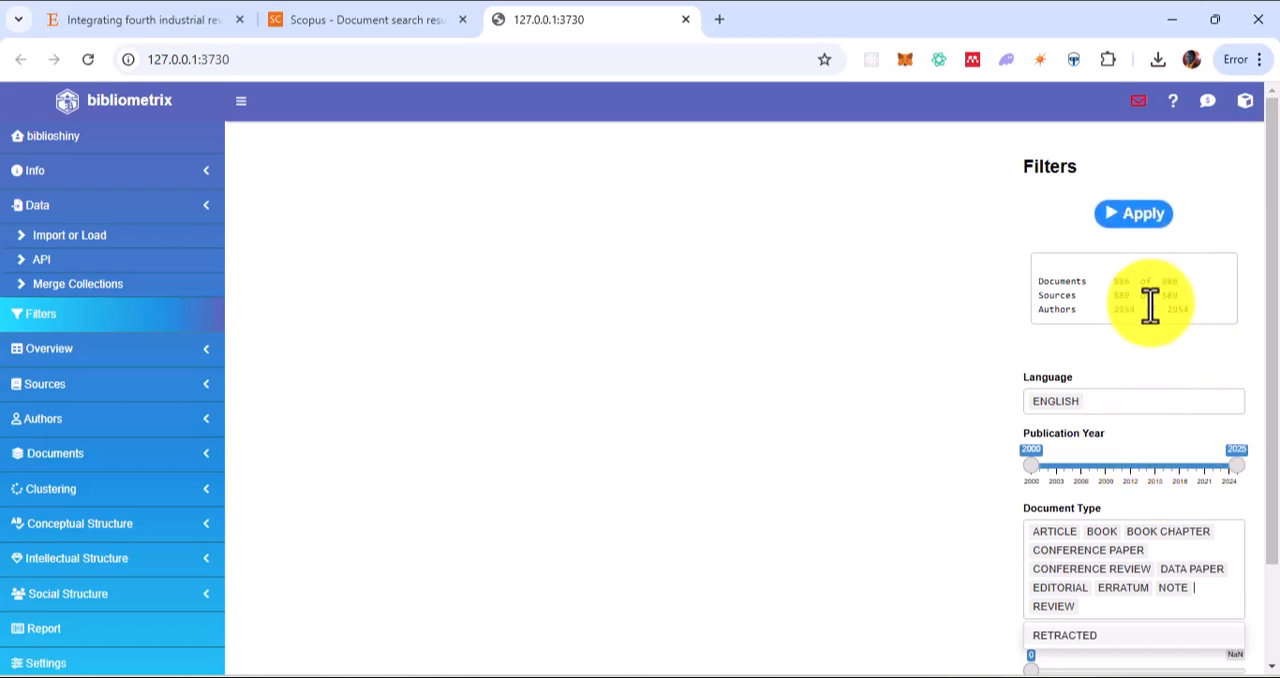
left_click(1163, 219)
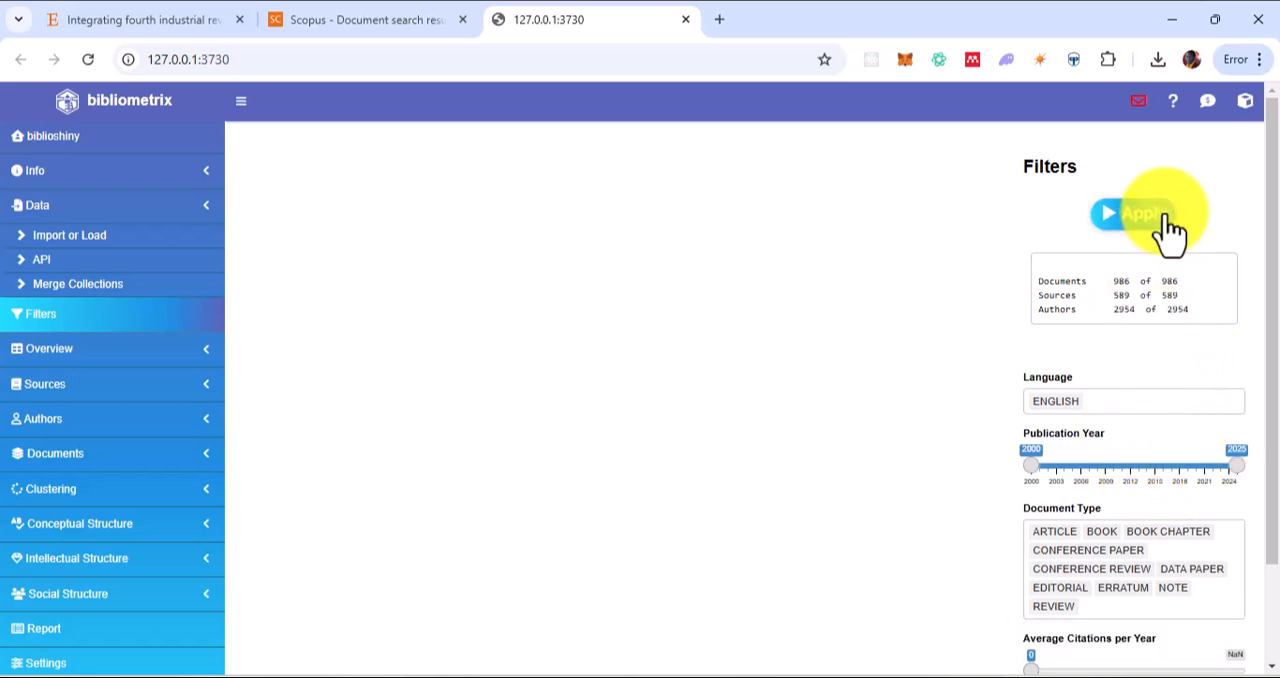
left_click(1108, 222)
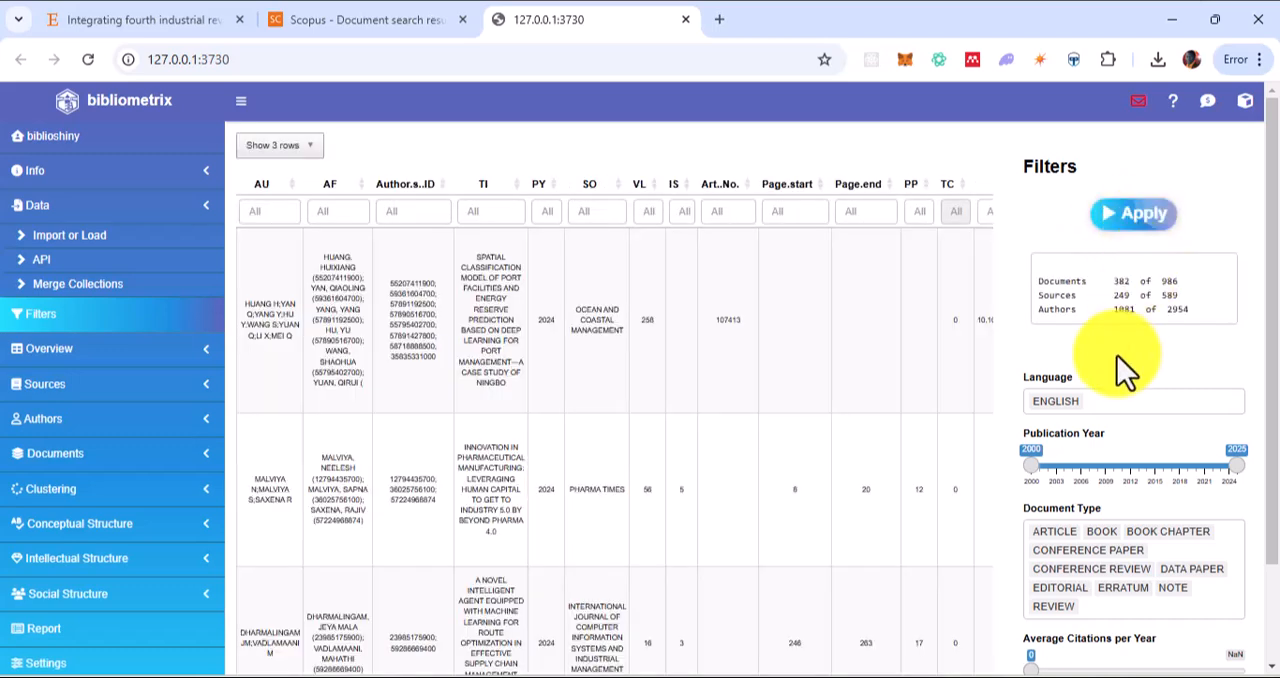
Look over the filtered records, then examine the timespan, sources, documents and annual growth rate in the Main Information overview
scroll(1118, 358, "down", 1)
scroll(1117, 355, "down", 1)
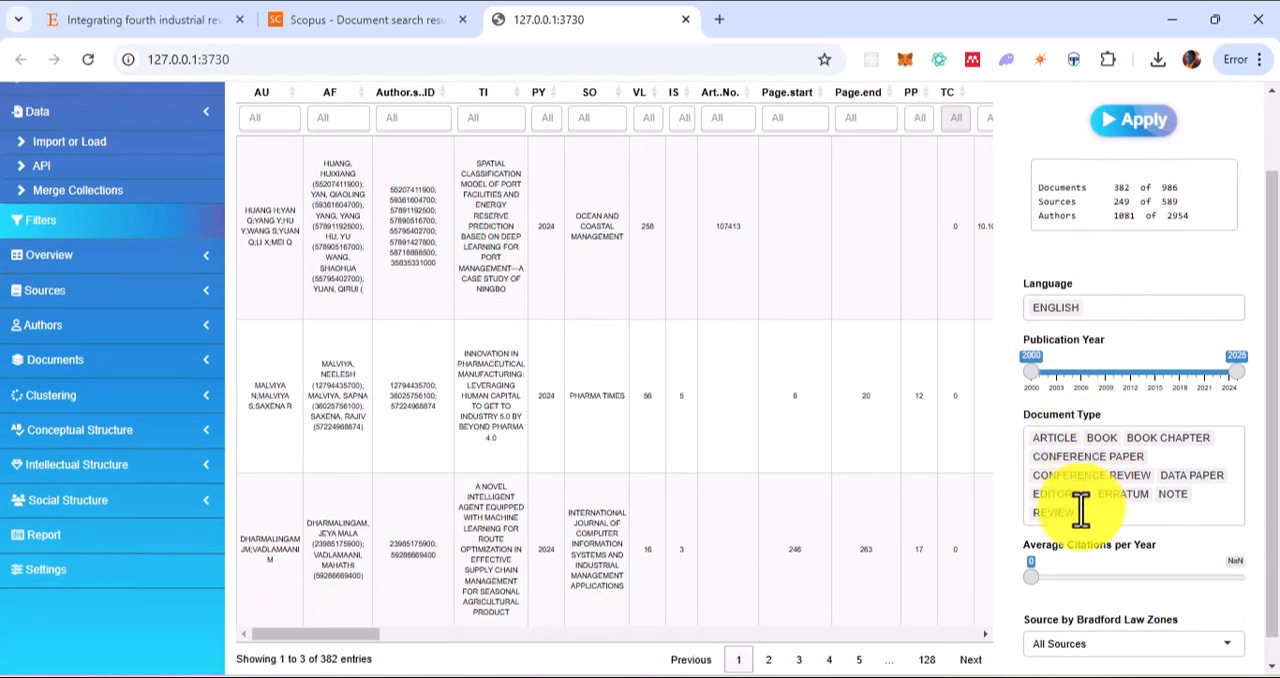
scroll(1021, 522, "down", 1)
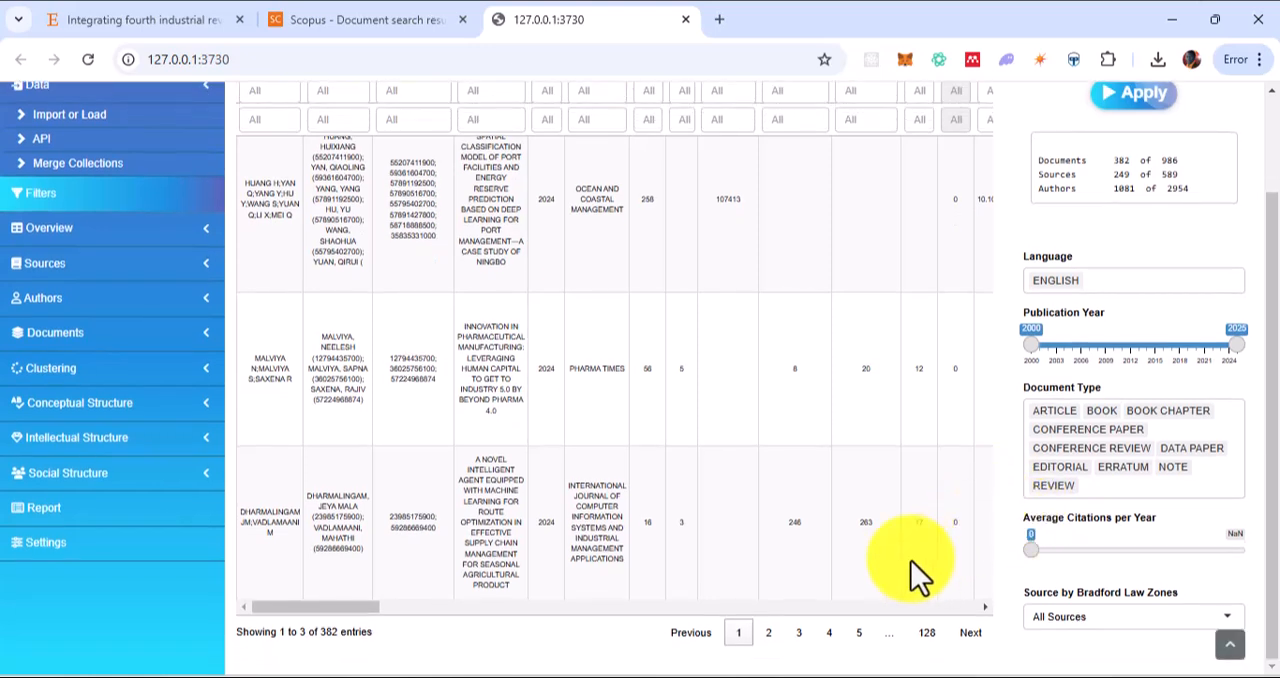
left_click(78, 238)
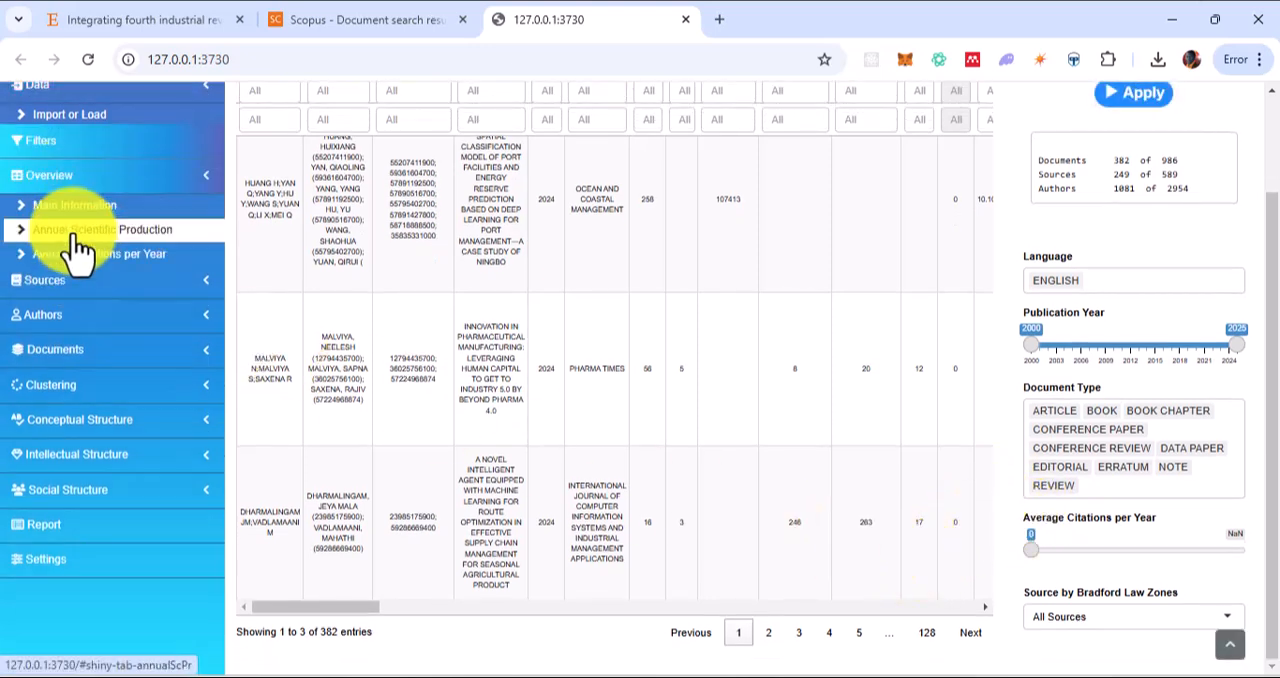
left_click(88, 186)
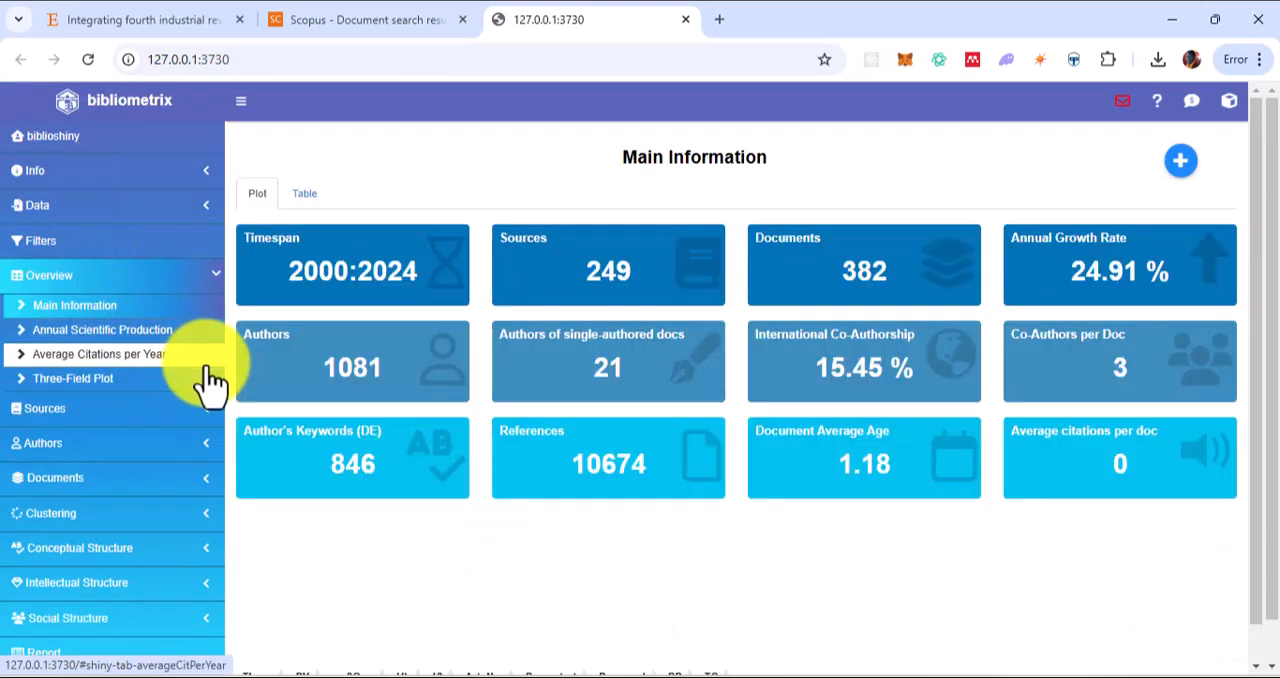
left_click_drag(292, 272, 460, 270)
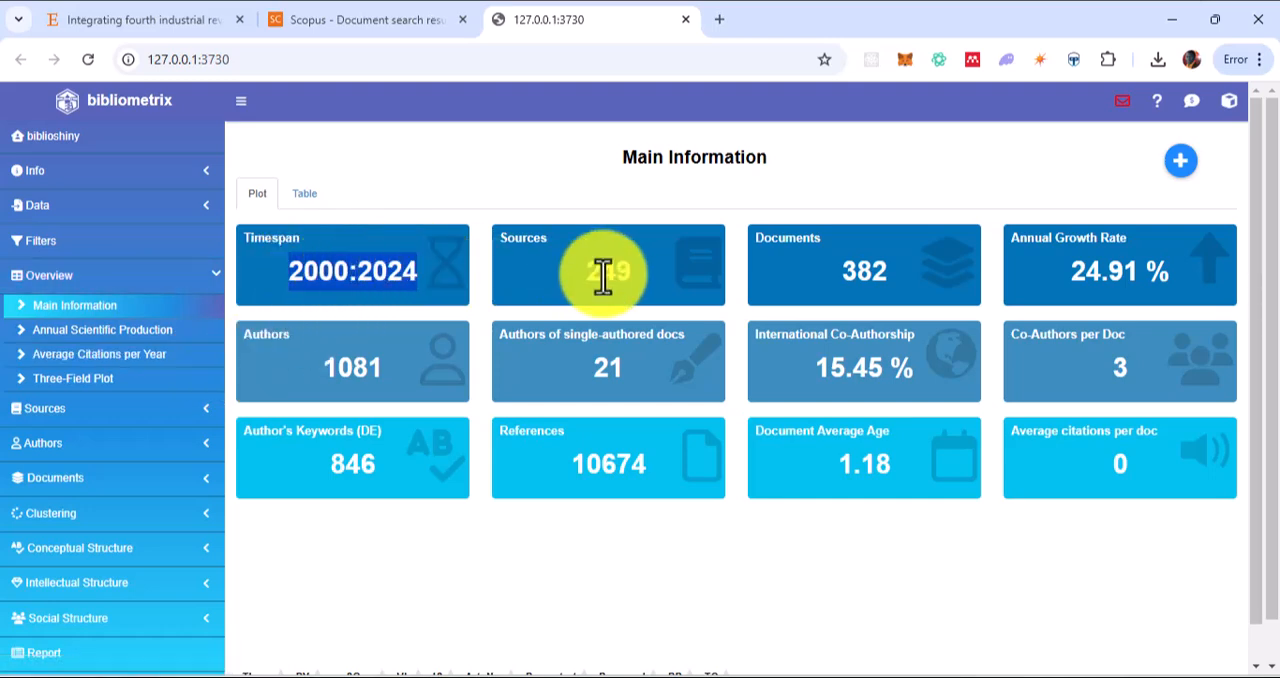
left_click_drag(566, 279, 673, 276)
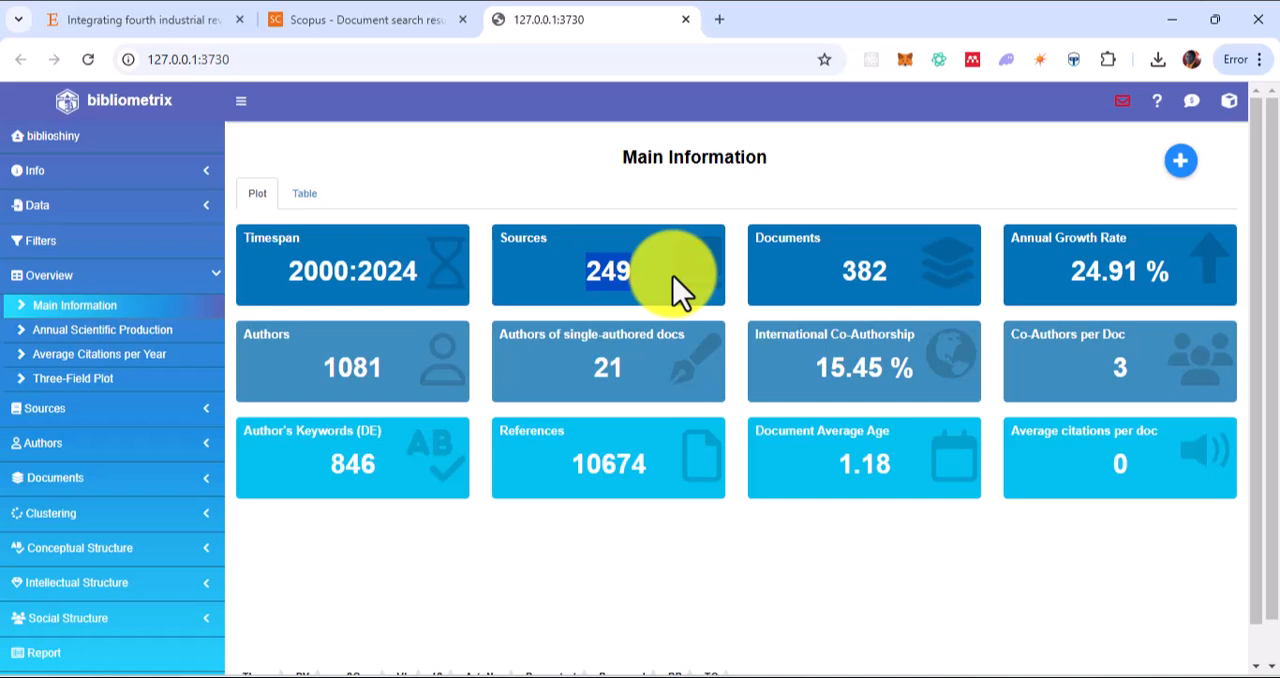
left_click_drag(841, 277, 921, 276)
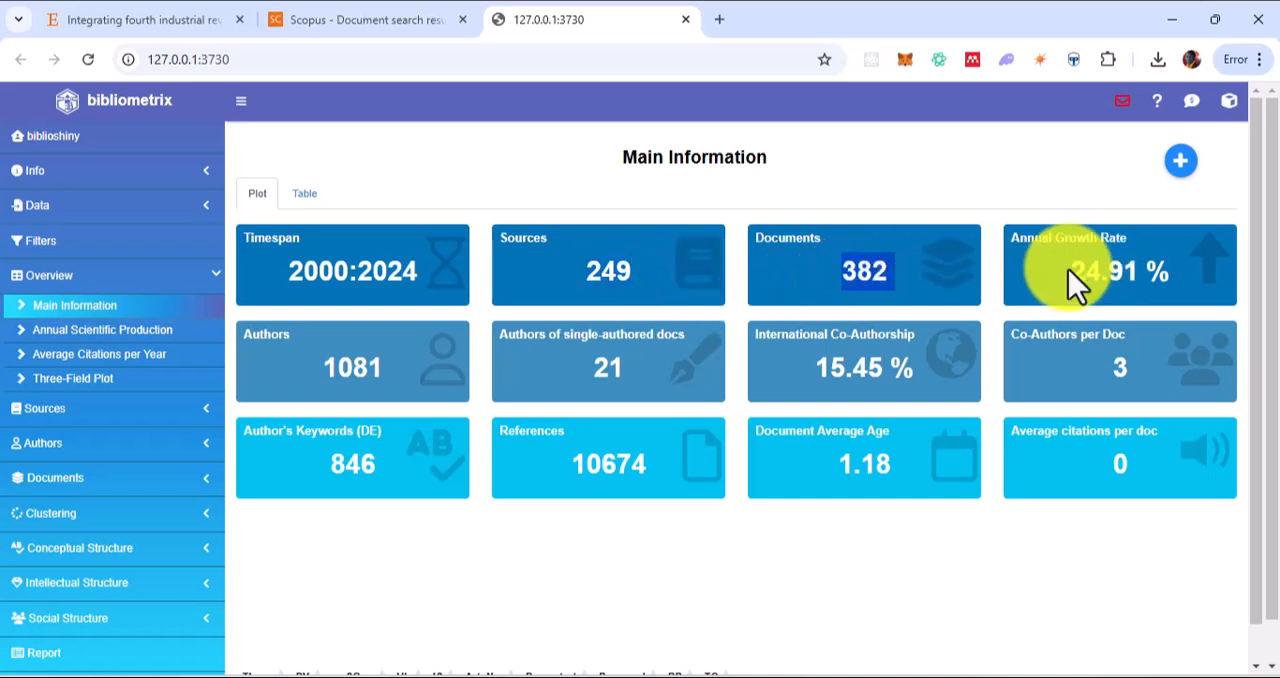
left_click_drag(1068, 269, 1157, 271)
Generate the Three-Field Plot with its default fields and export it as PNG
left_click(60, 380)
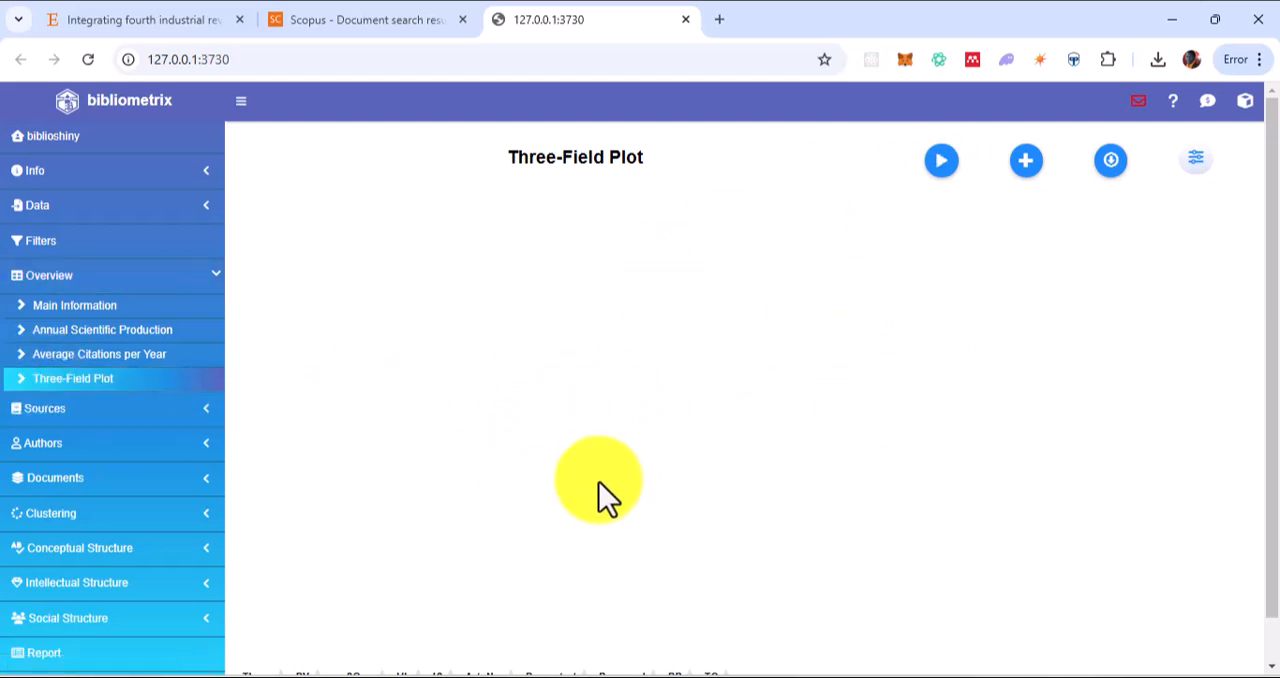
left_click(945, 170)
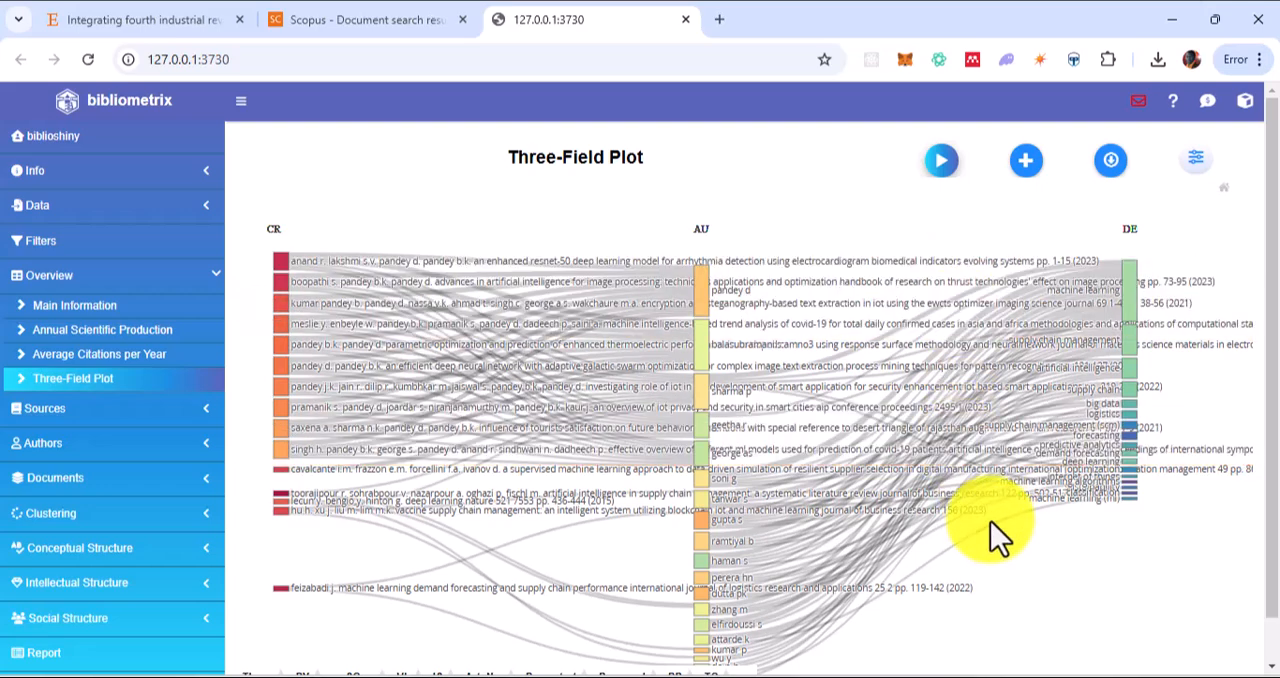
scroll(917, 633, "down", 1)
scroll(917, 645, "down", 1)
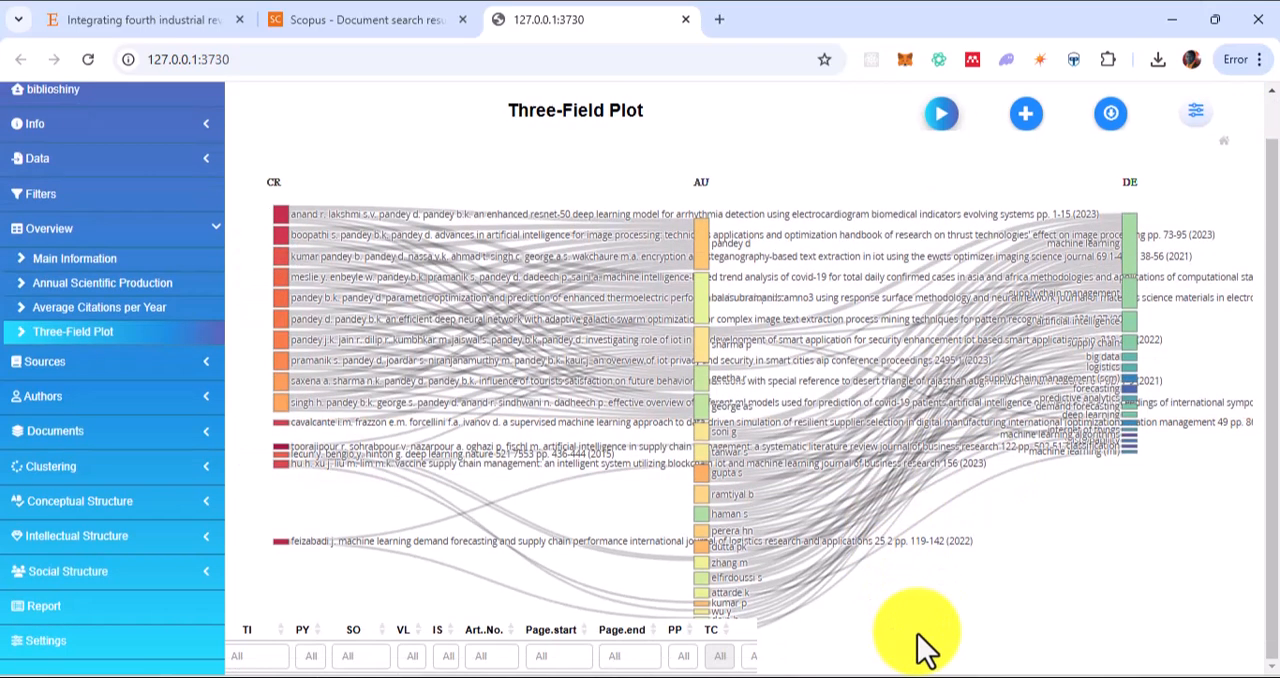
left_click(1117, 117)
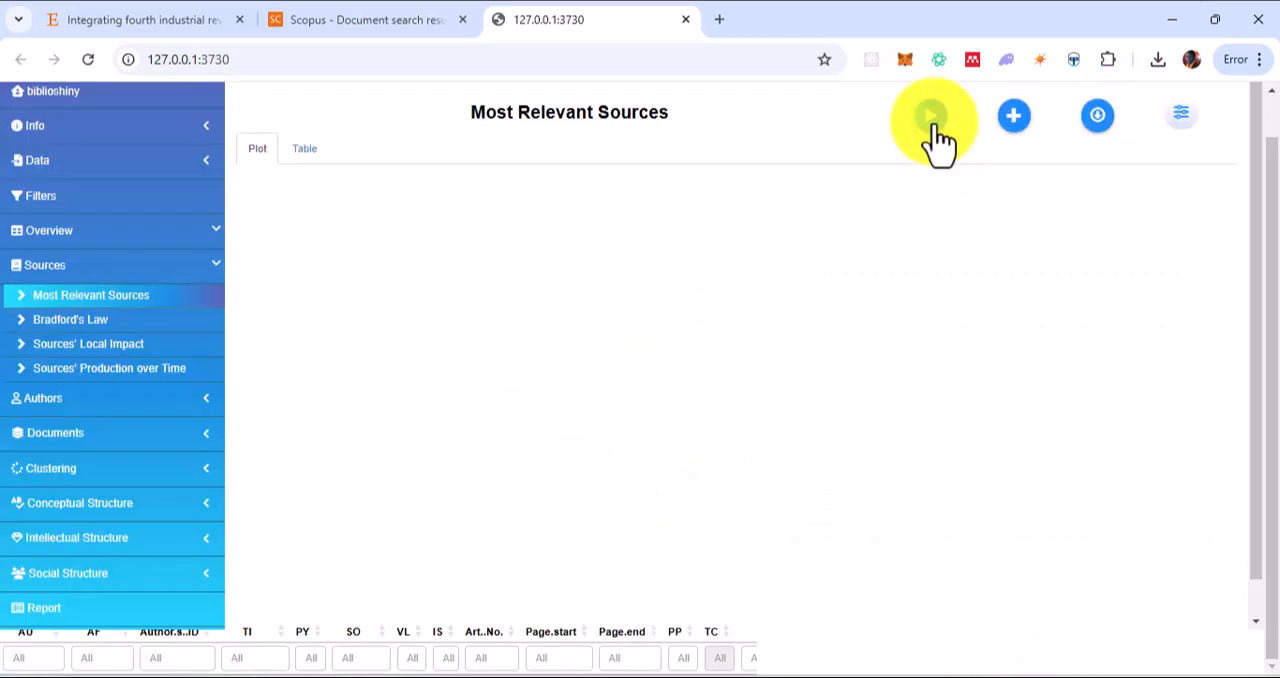
Generate the Most Relevant Sources plot and the Most Relevant Authors plot
left_click(933, 130)
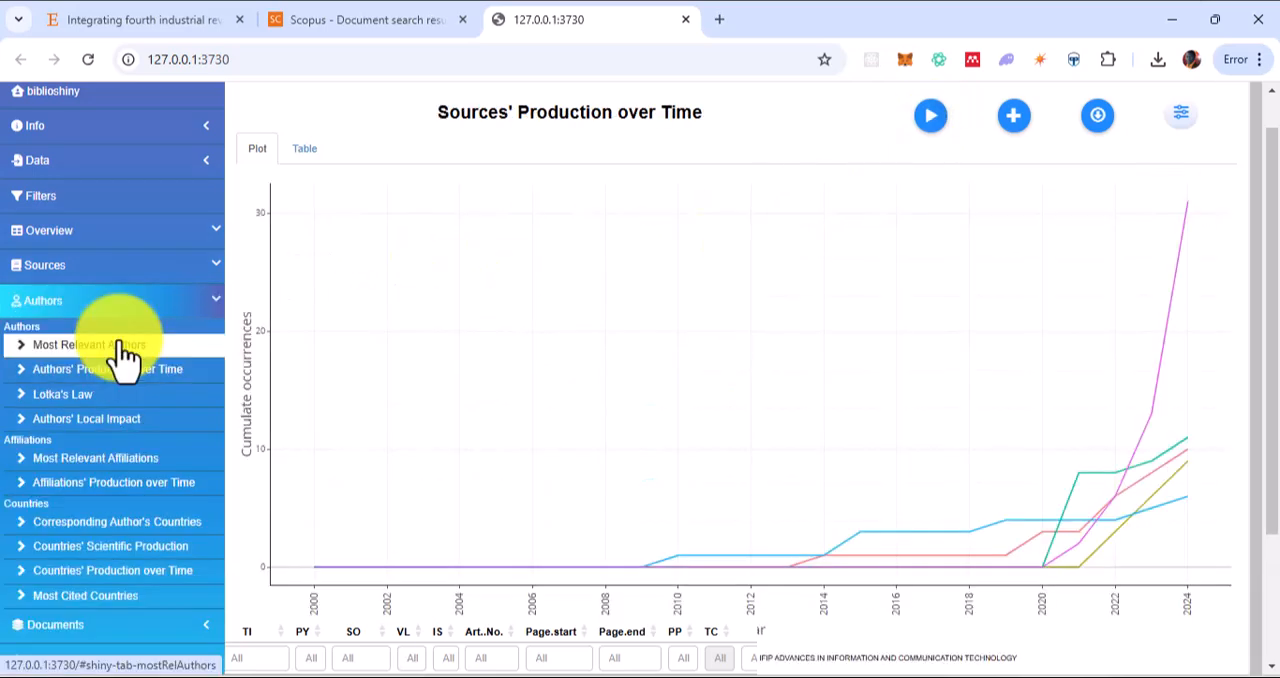
left_click(118, 345)
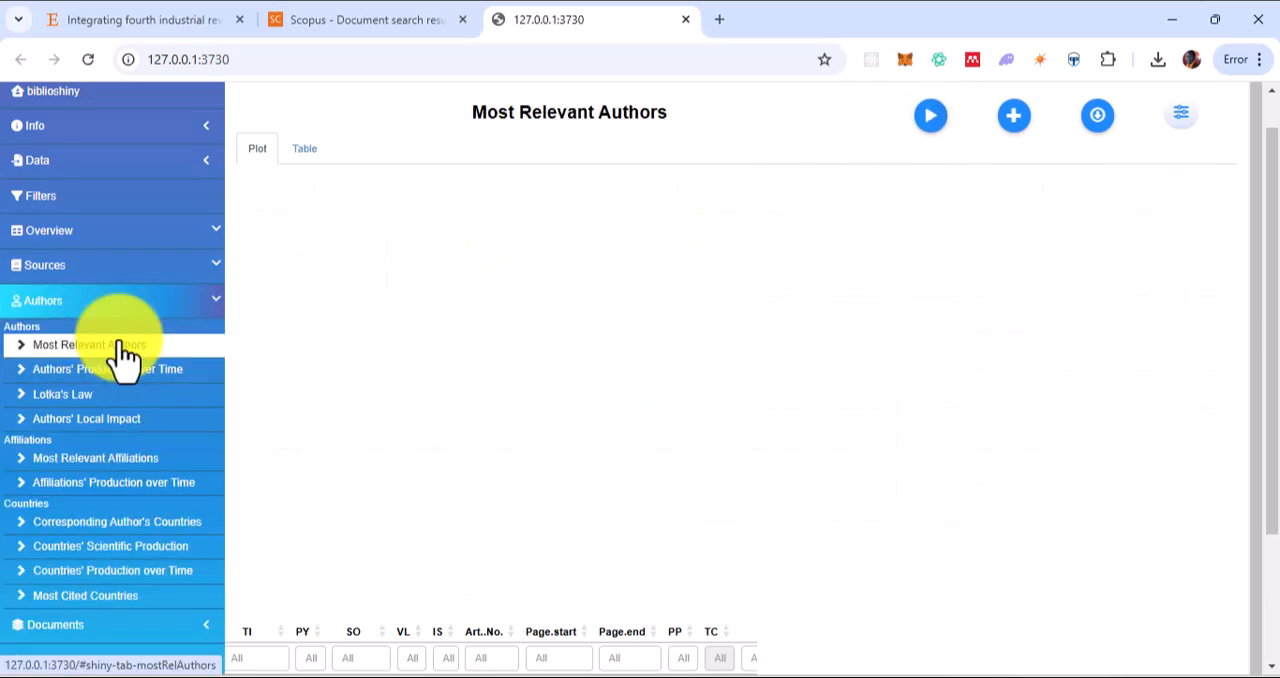
left_click(932, 120)
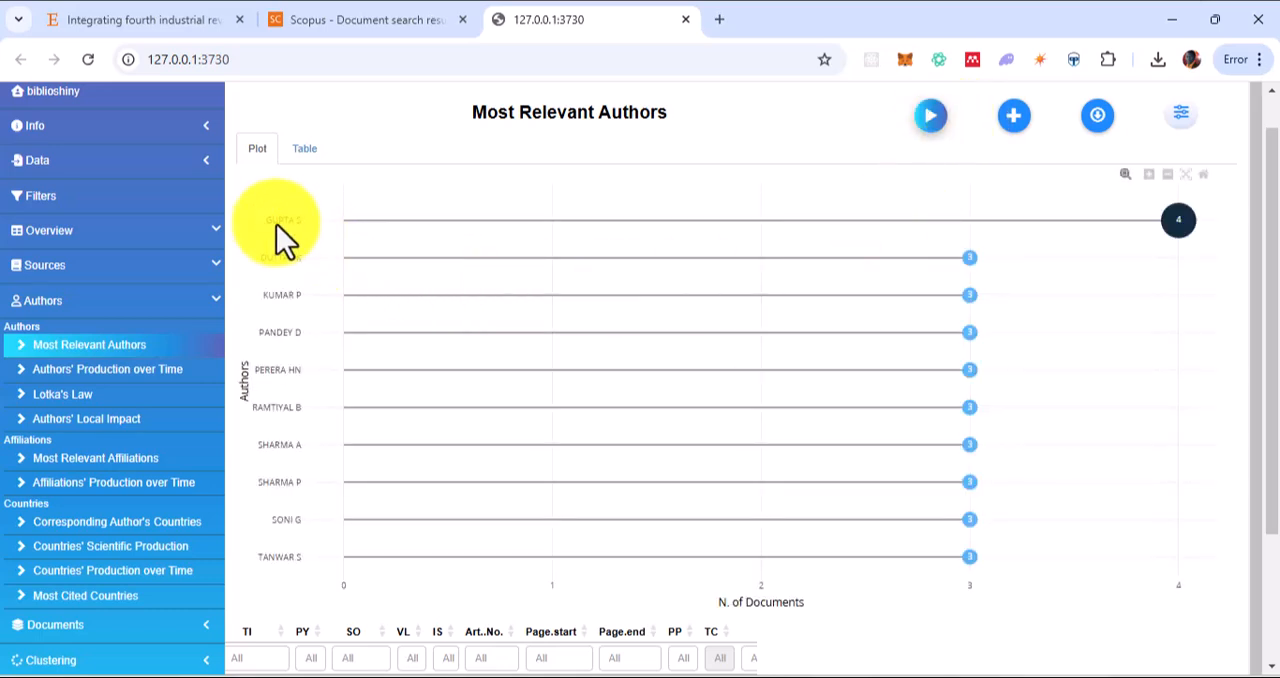
mouse_move(1173, 222)
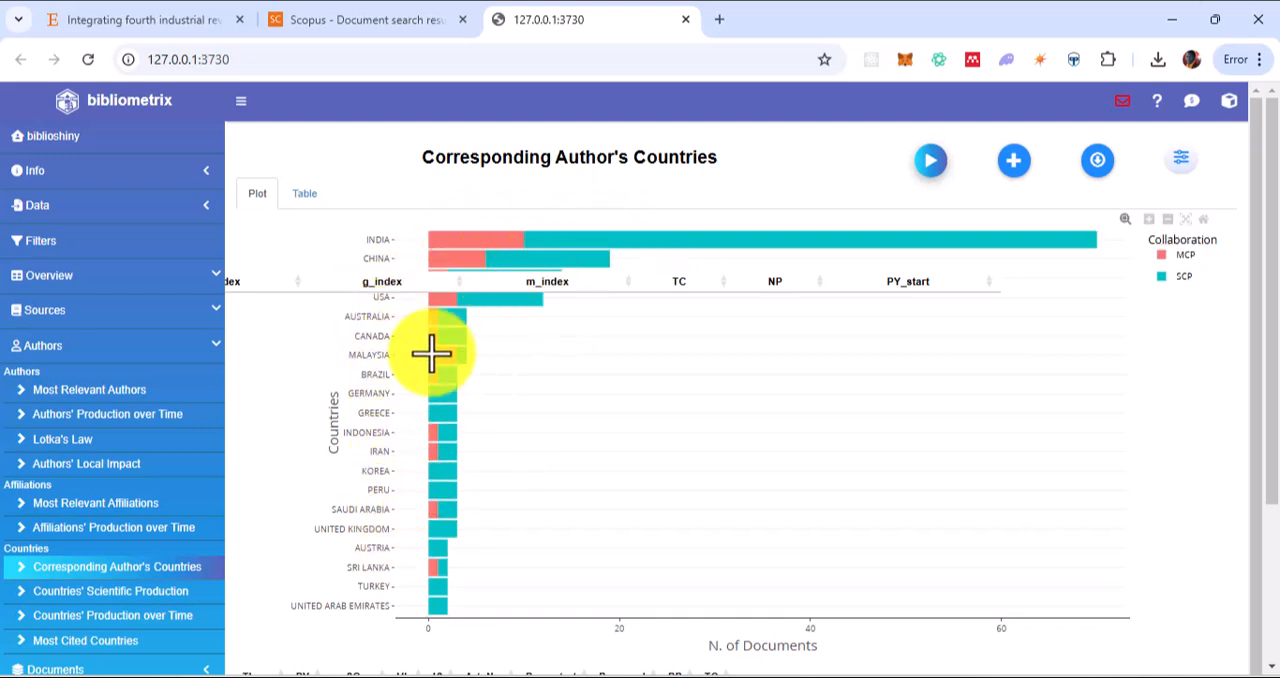
Show the Corresponding Author's Countries results as a table
left_click(303, 195)
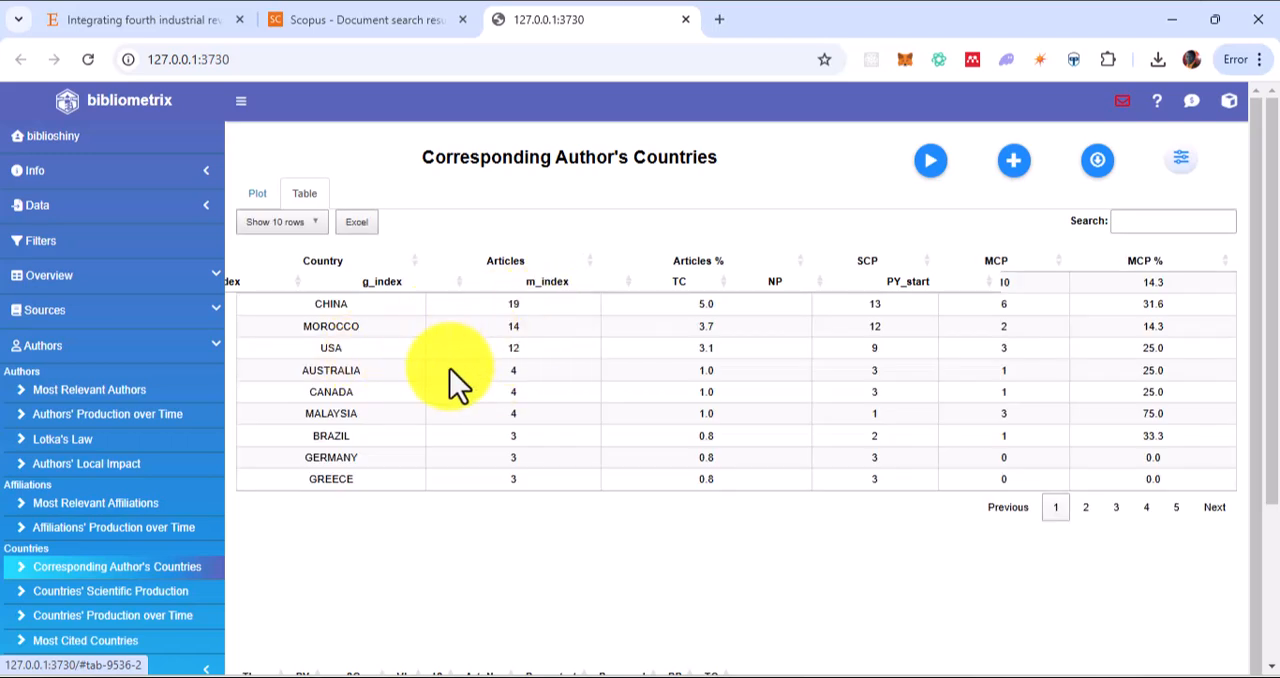
Generate the WordCloud of the terms in the document collection
scroll(450, 369, "down", 1)
left_click(55, 640)
left_click(100, 573)
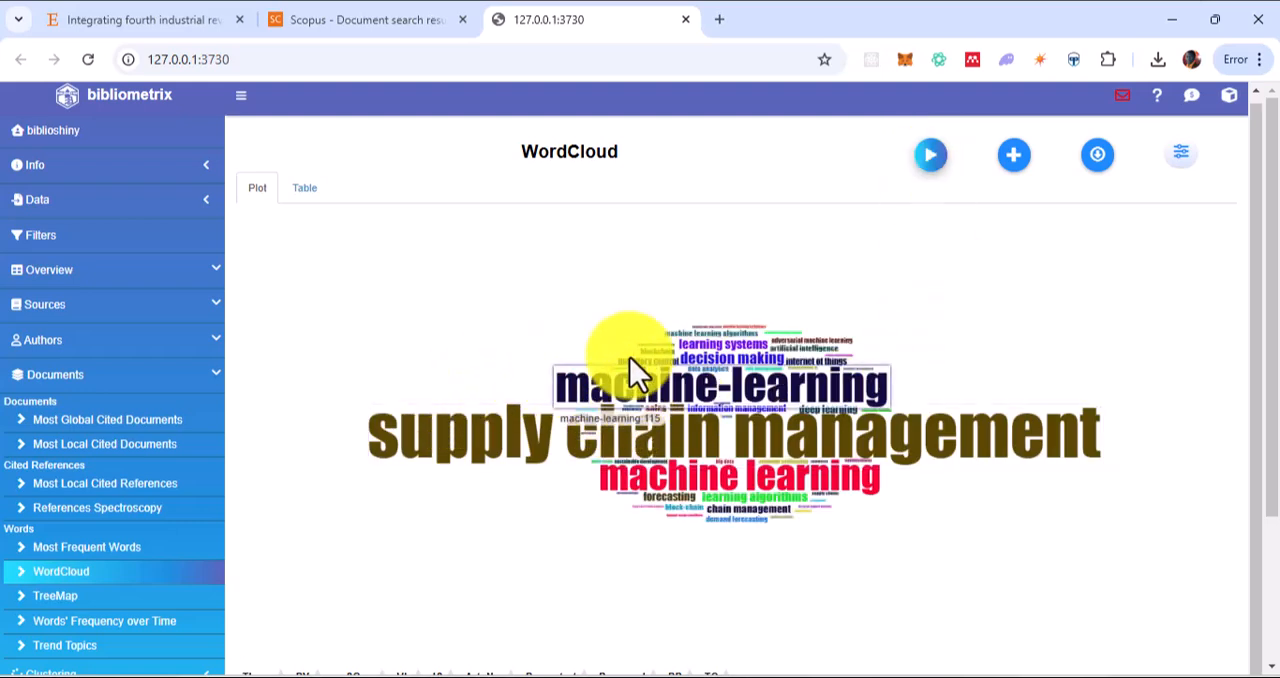
Generate the Co-occurrence Network with its default settings and examine the purple keyword cluster
left_click(95, 452)
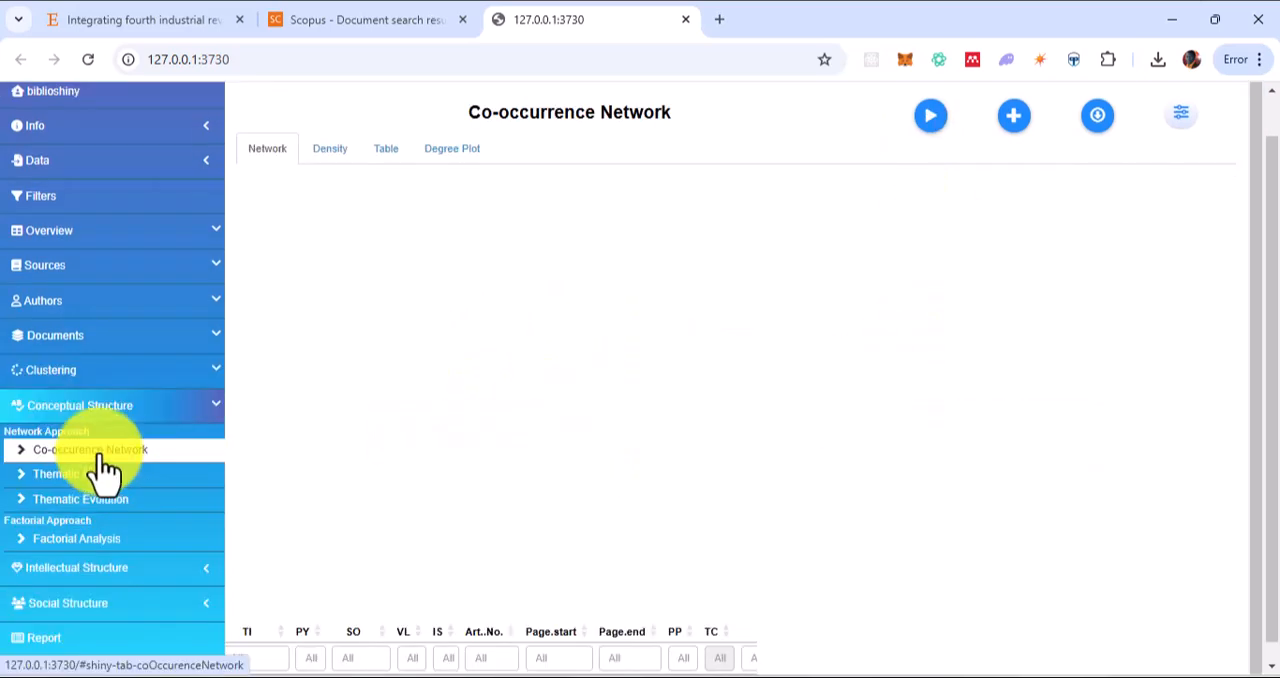
left_click(929, 135)
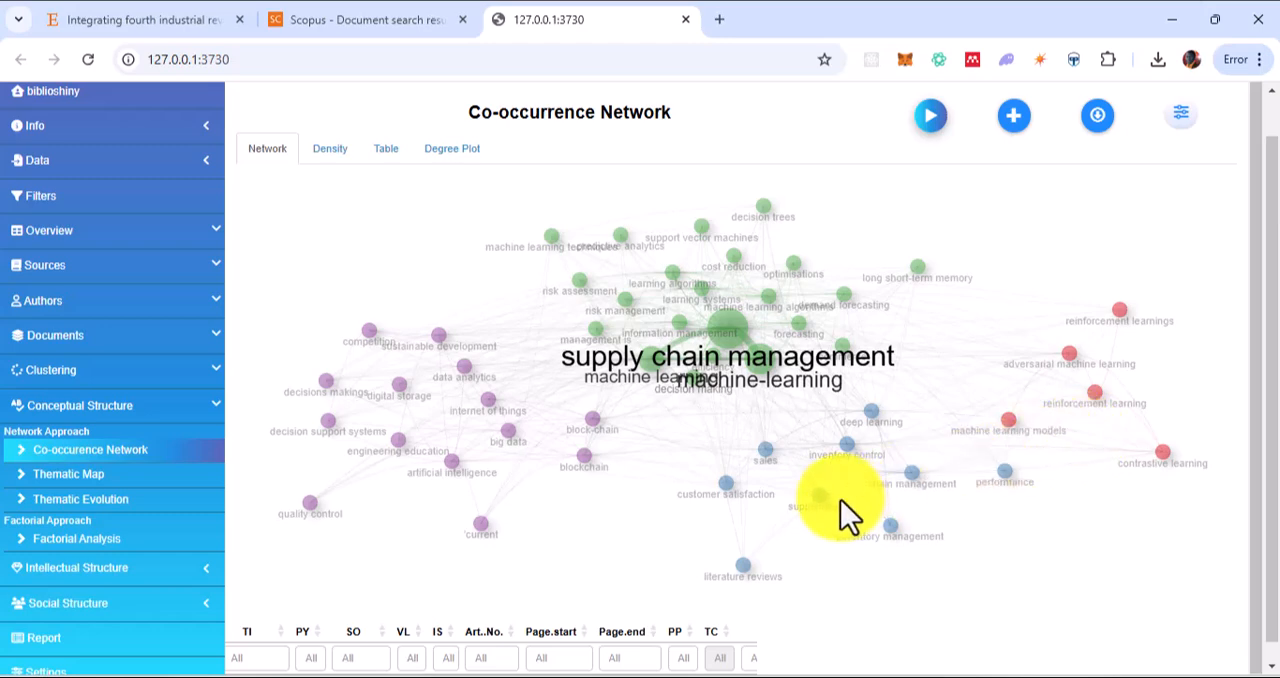
scroll(346, 454, "up", 5)
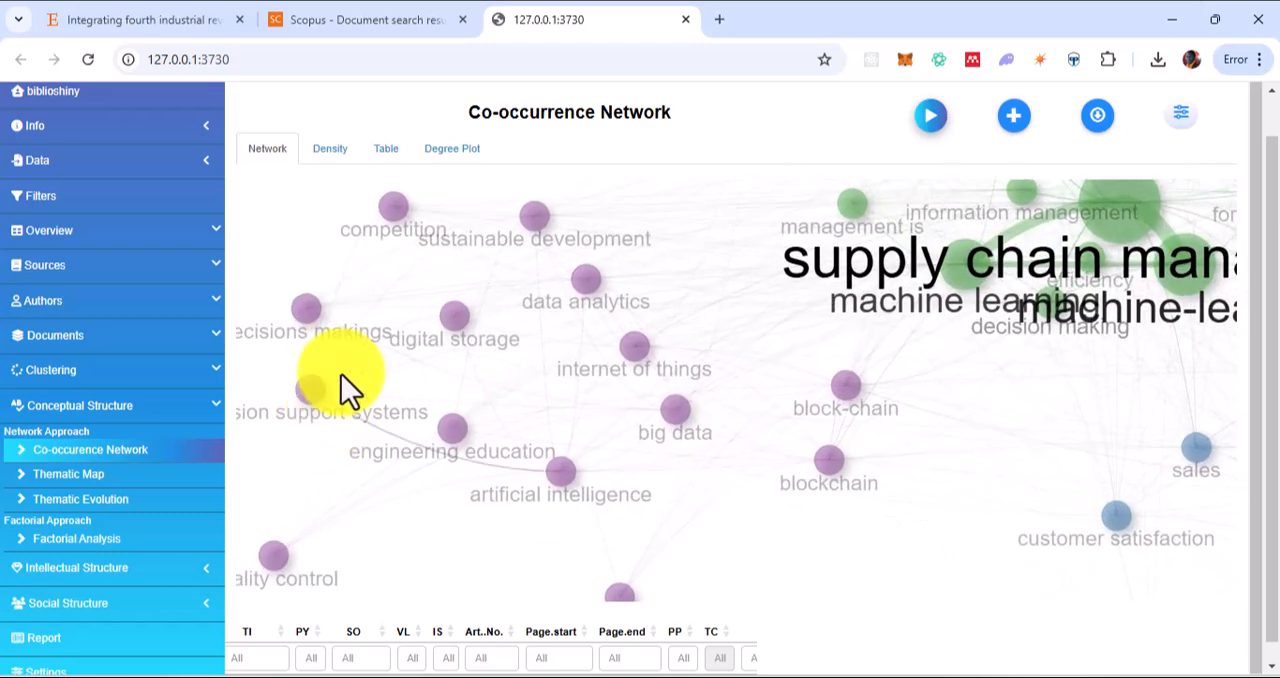
View the density map of the Co-occurrence Network and its table of nodes and clusters
left_click(330, 149)
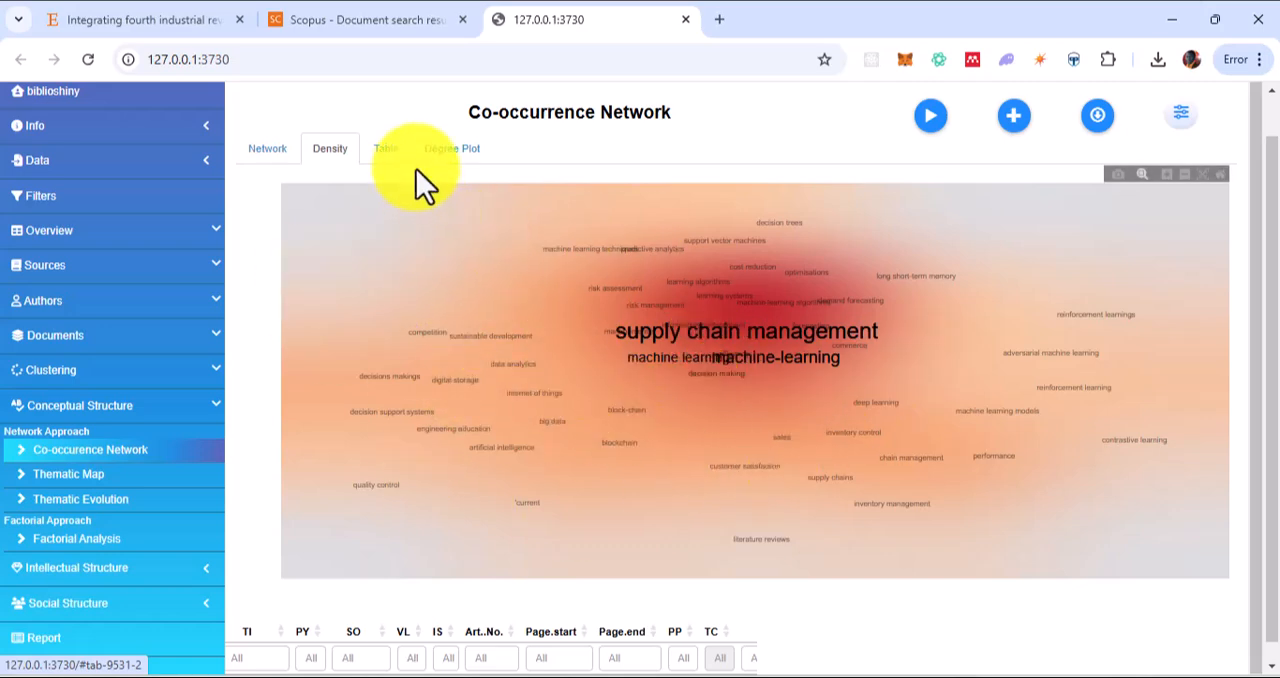
left_click(386, 155)
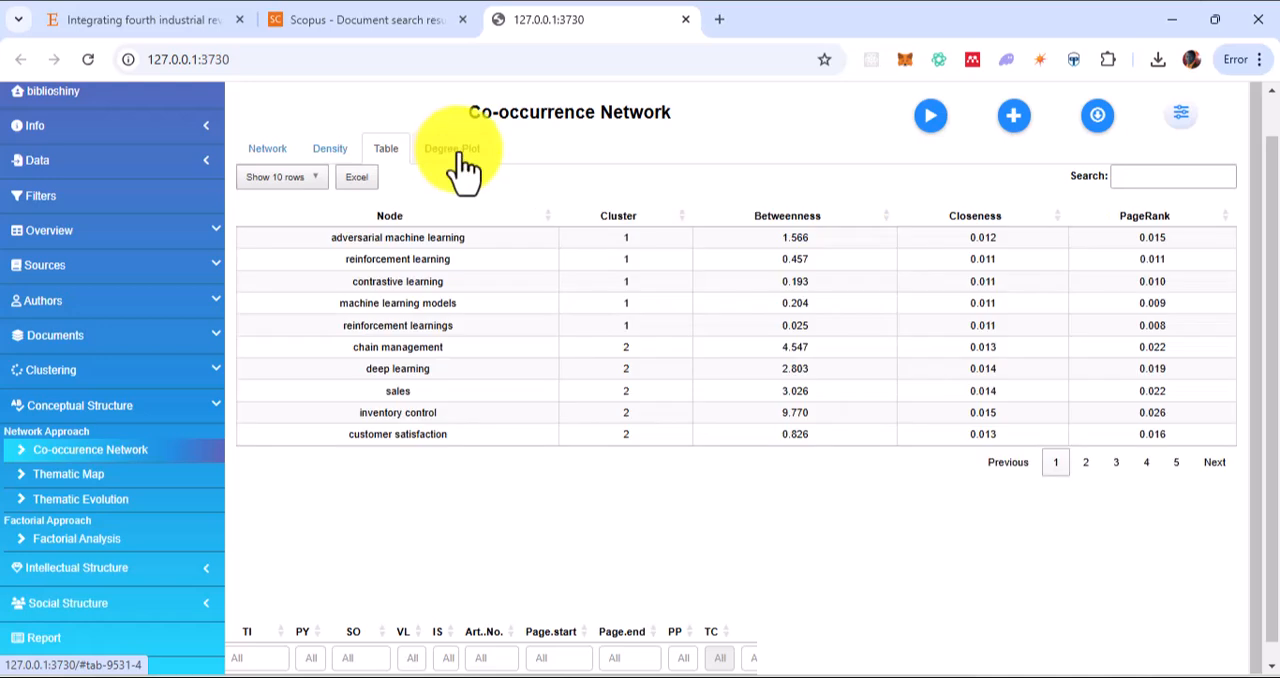
Open the Thematic Map analysis of the conceptual structure
left_click(108, 474)
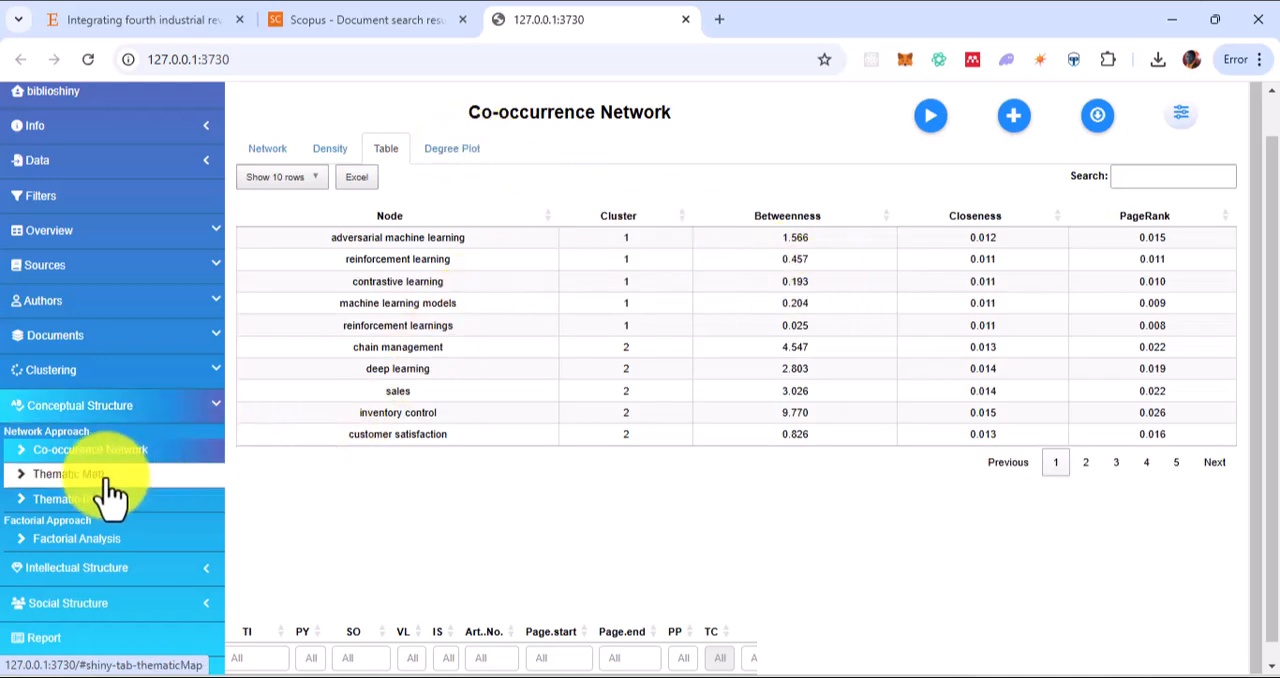